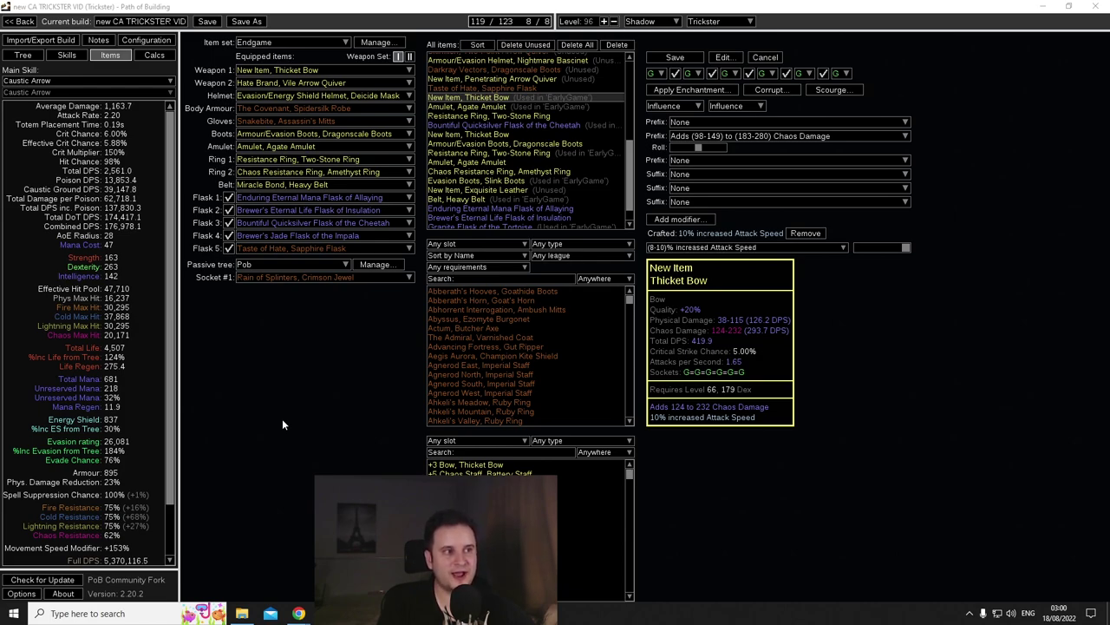
Show the passive tree and zoom around the allocated main-tree nodes
click(22, 54)
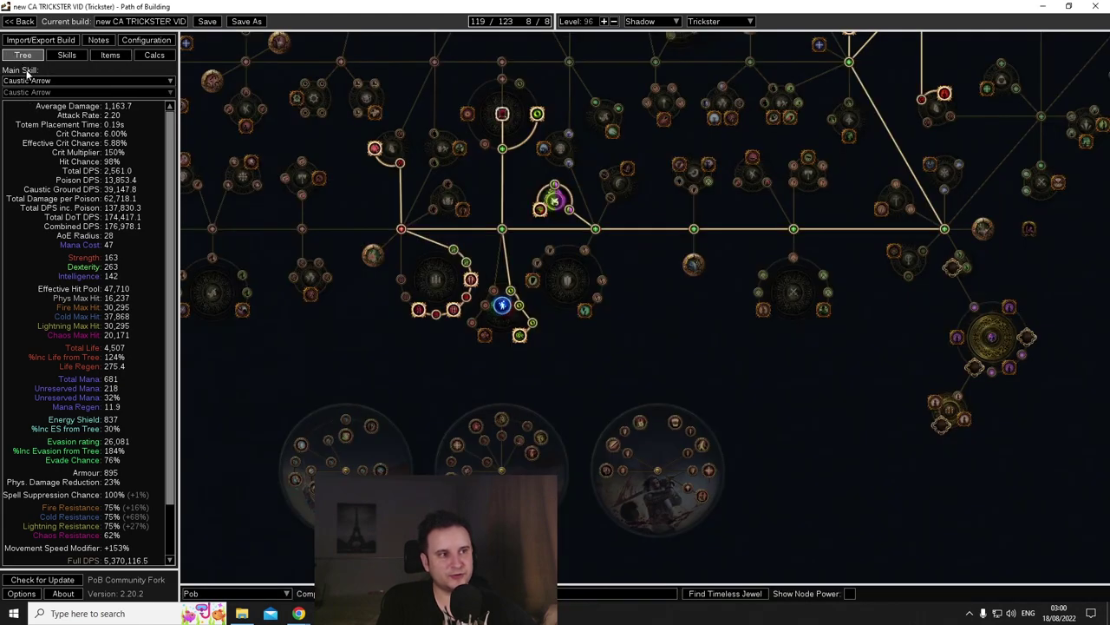
scroll(749, 379, down, 3)
drag(634, 356, 607, 363)
scroll(623, 338, up, 2)
scroll(612, 299, up, 1)
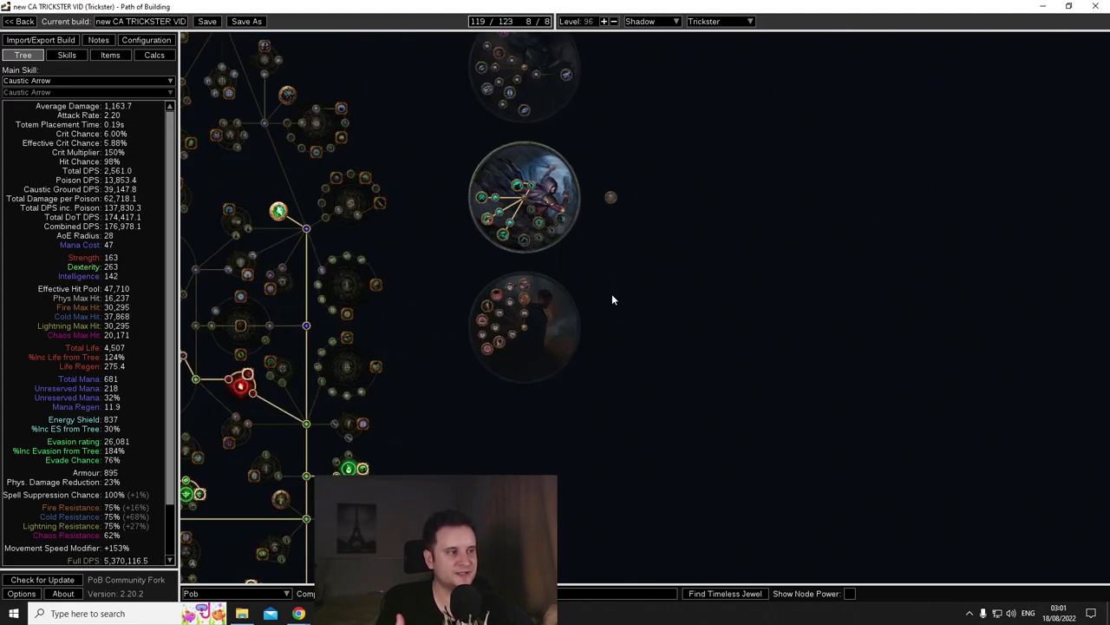
scroll(607, 295, up, 2)
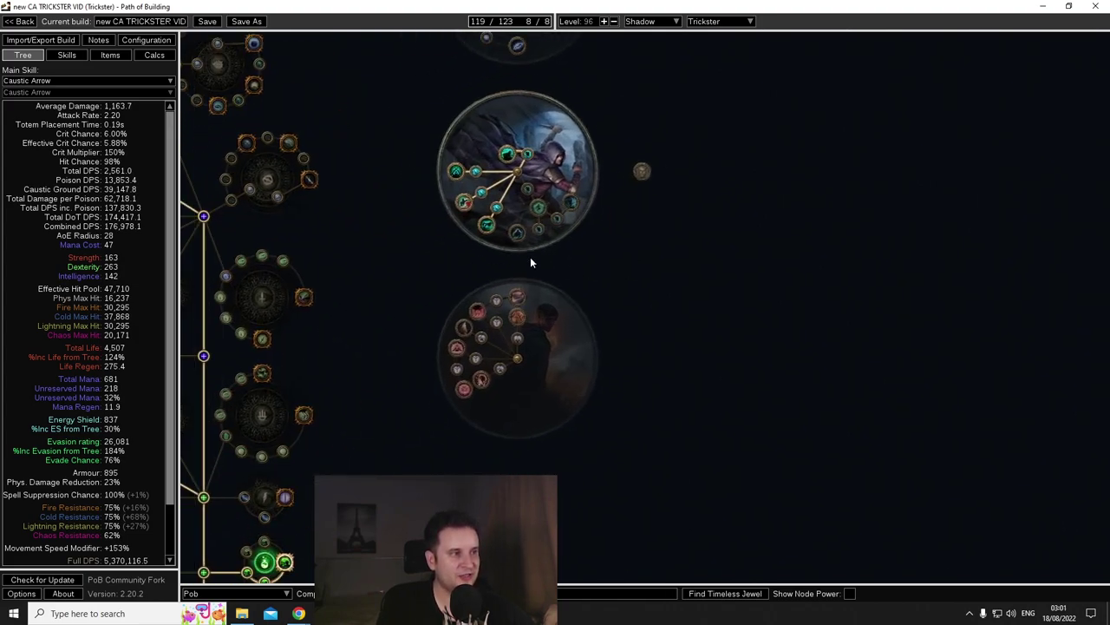
scroll(584, 281, down, 1)
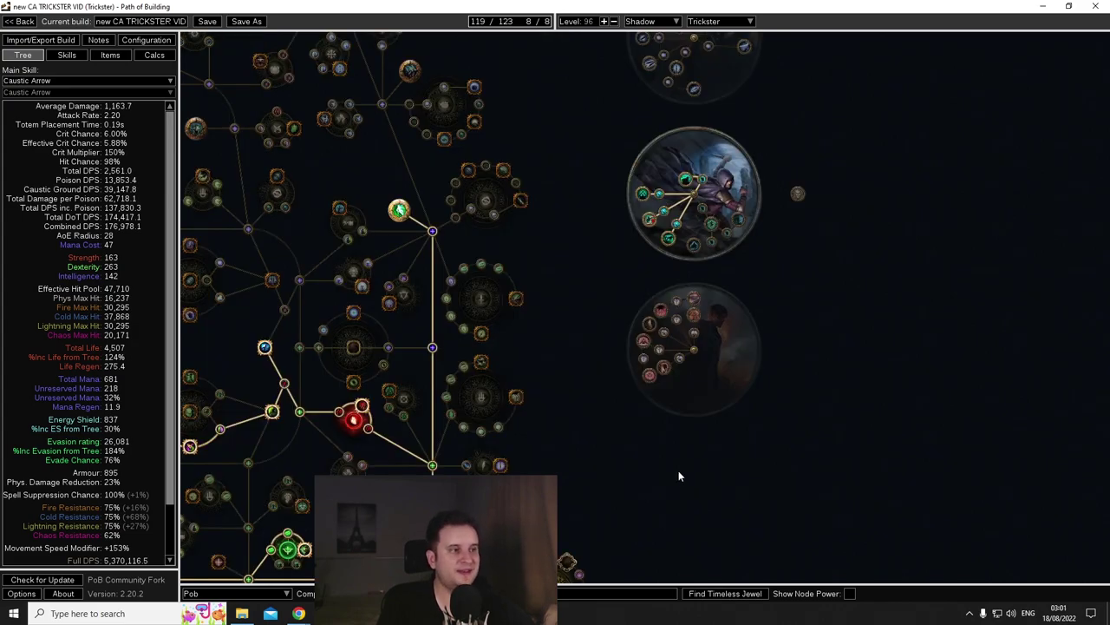
drag(676, 469, 789, 242)
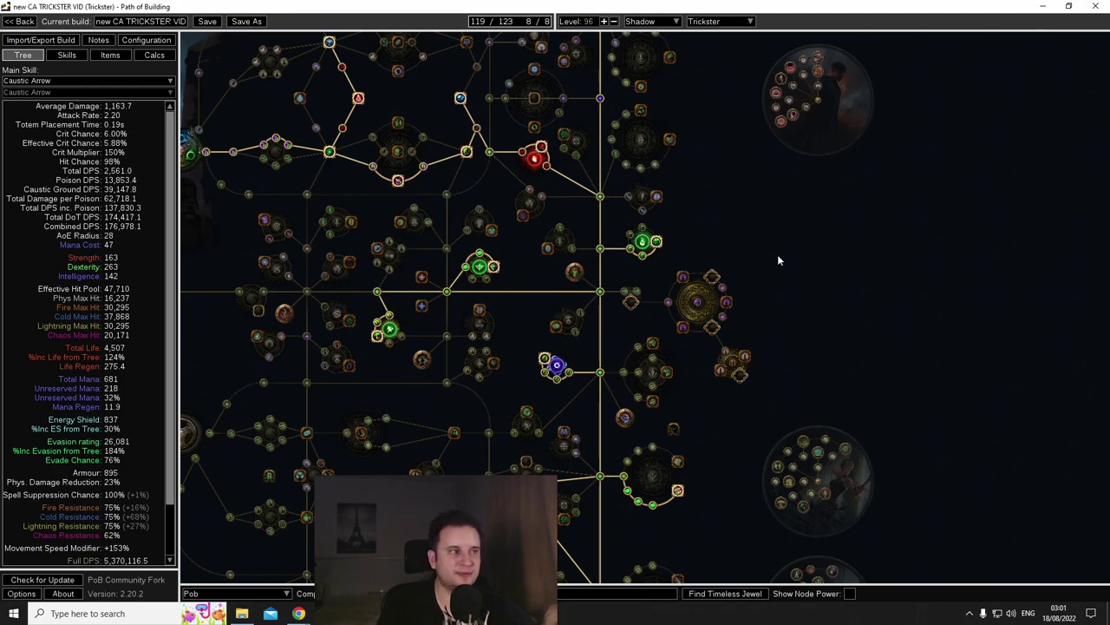
scroll(763, 262, down, 3)
scroll(750, 266, up, 2)
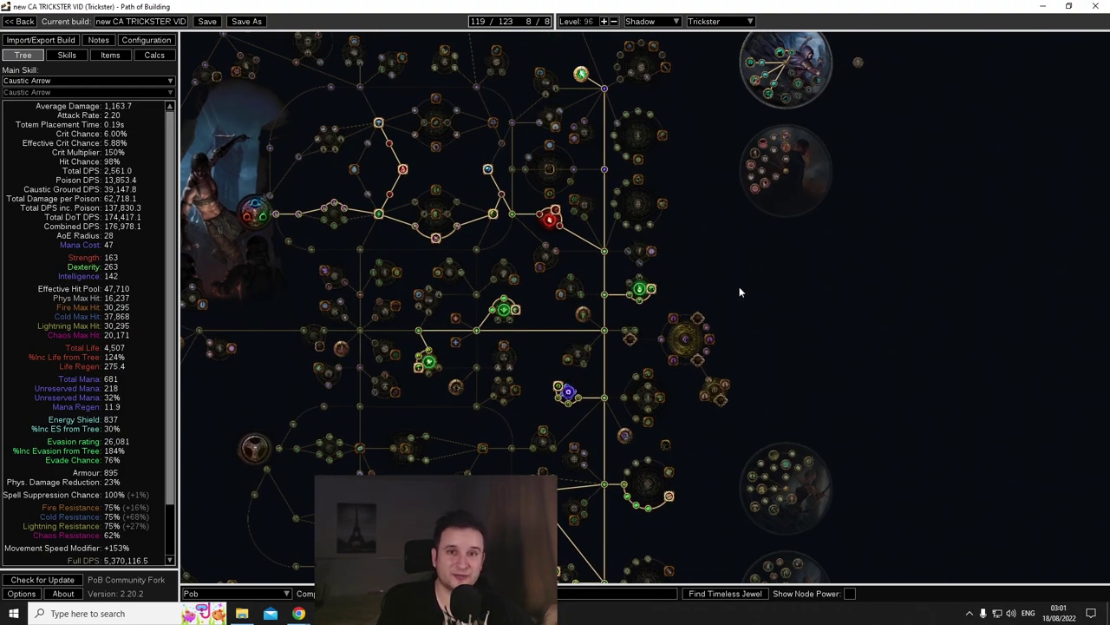
scroll(796, 243, up, 2)
scroll(731, 202, down, 1)
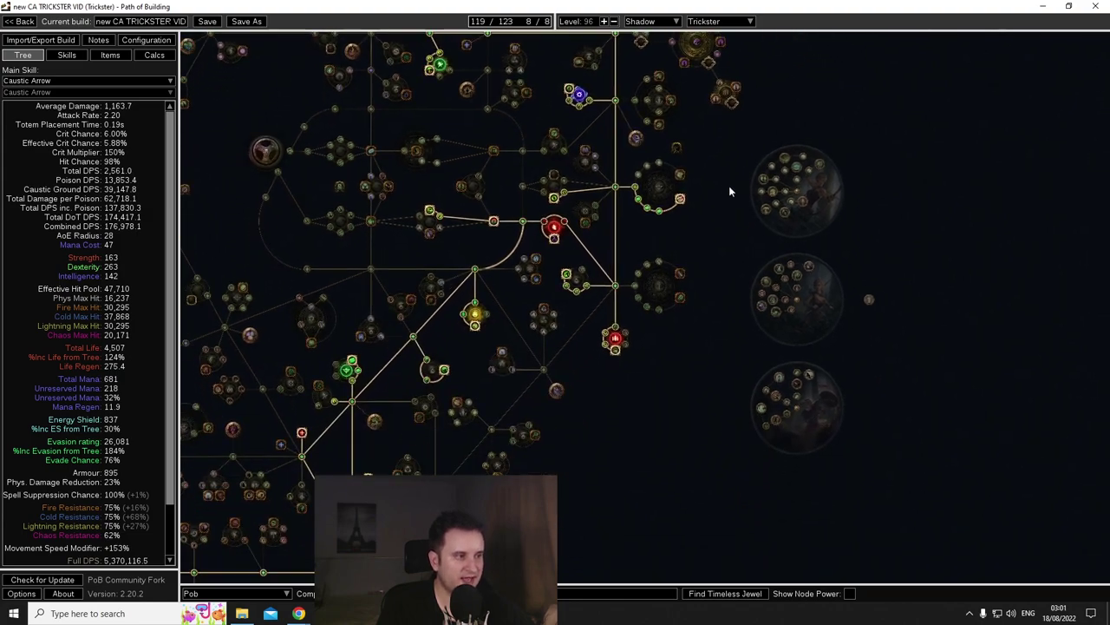
Pan across the tree's right side to bring the cluster jewel wheels into view
drag(731, 201, 873, 326)
drag(425, 469, 510, 455)
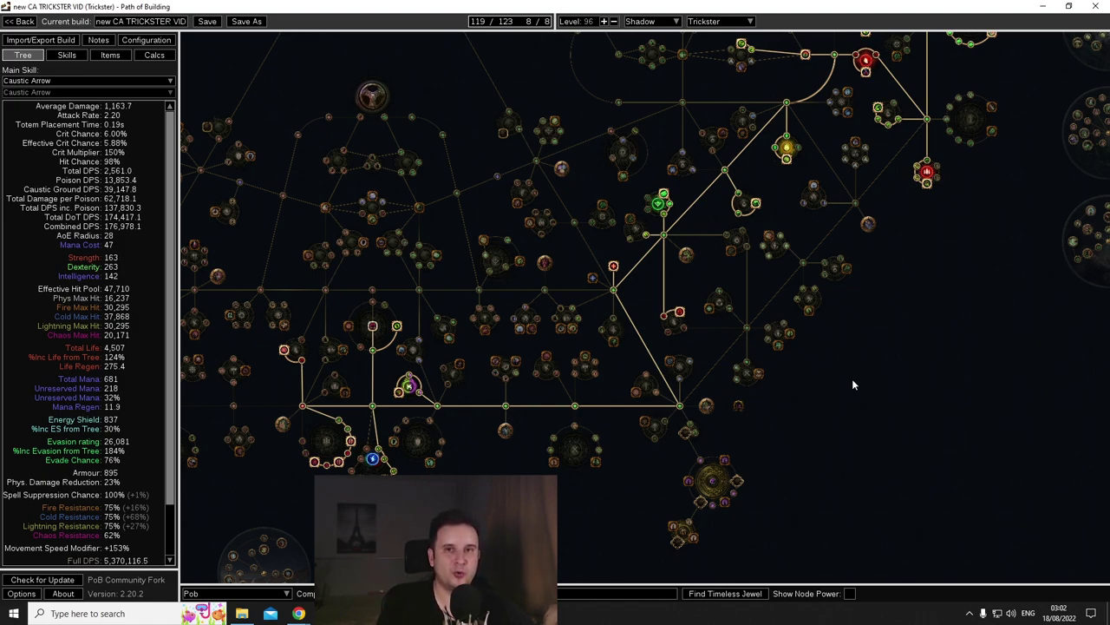
drag(857, 402, 783, 487)
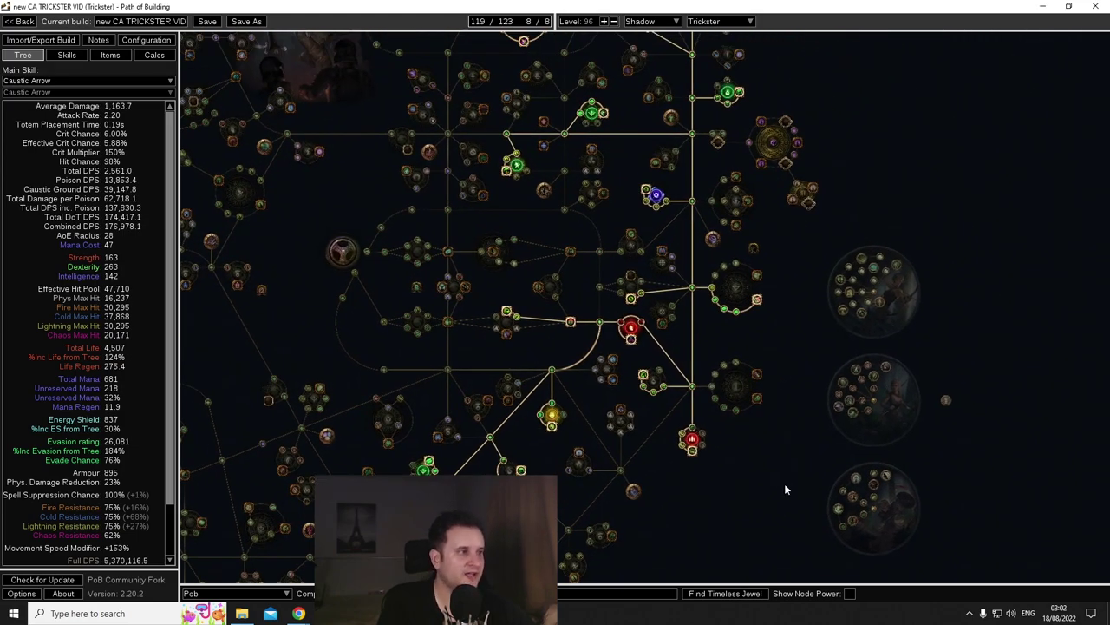
scroll(795, 475, down, 2)
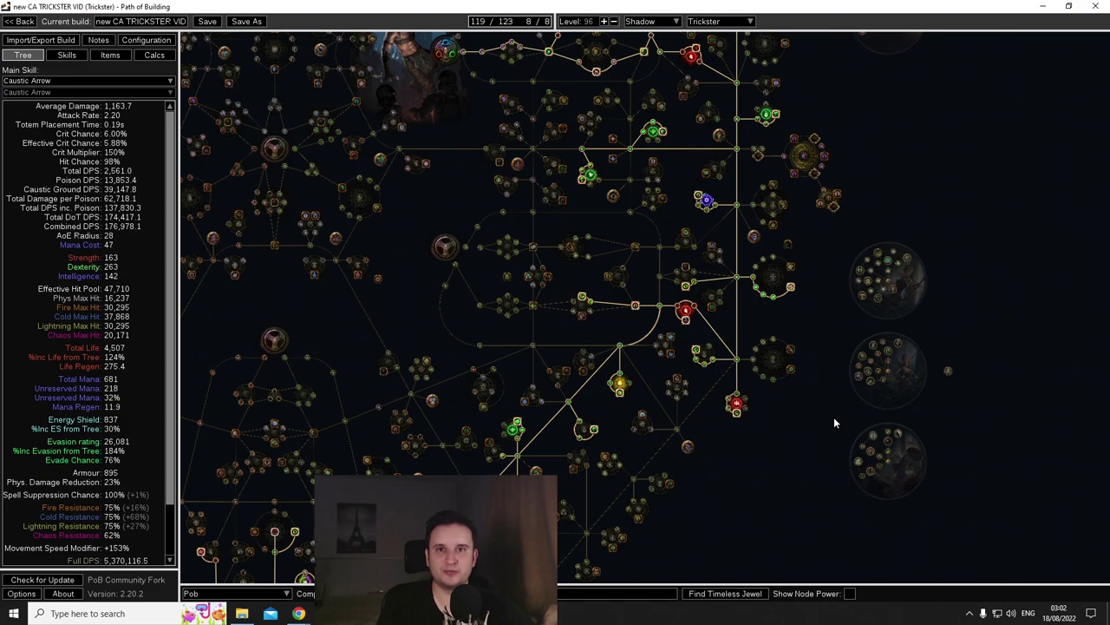
scroll(834, 422, up, 5)
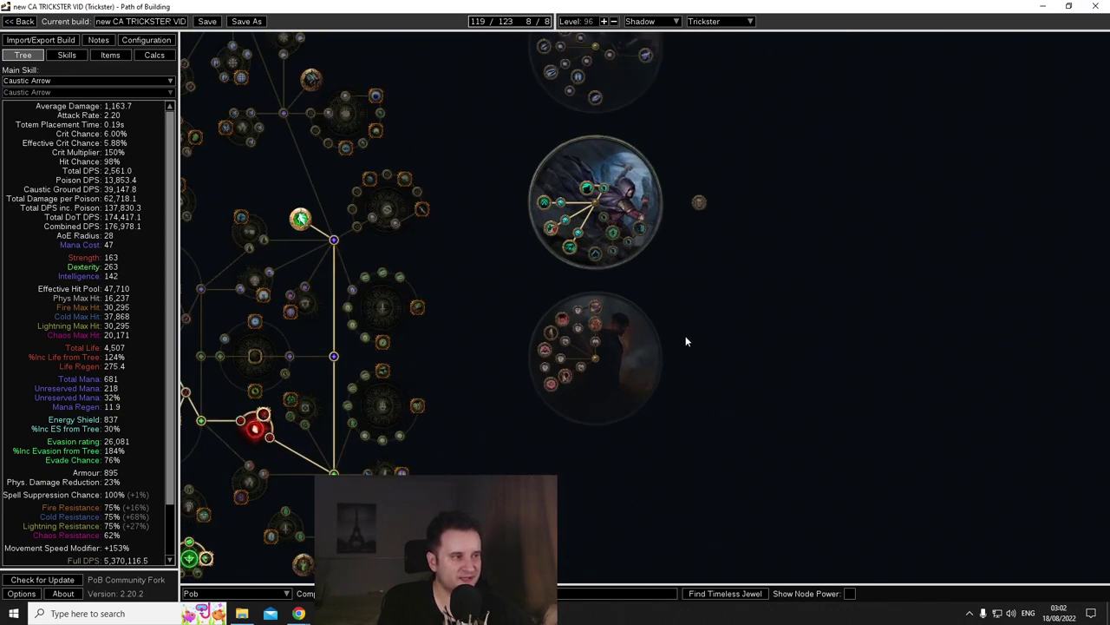
scroll(694, 338, down, 2)
drag(725, 394, 833, 218)
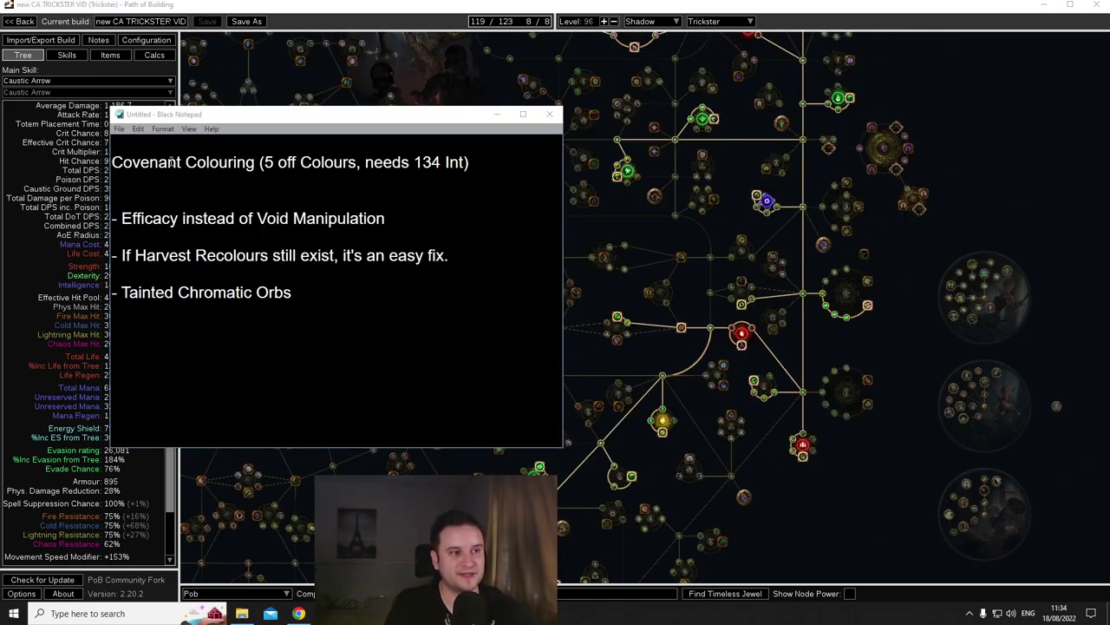
Go over the Covenant Colouring heading and its bracketed requirements in Notepad
click(127, 165)
triple_click(127, 165)
key(End)
click(258, 164)
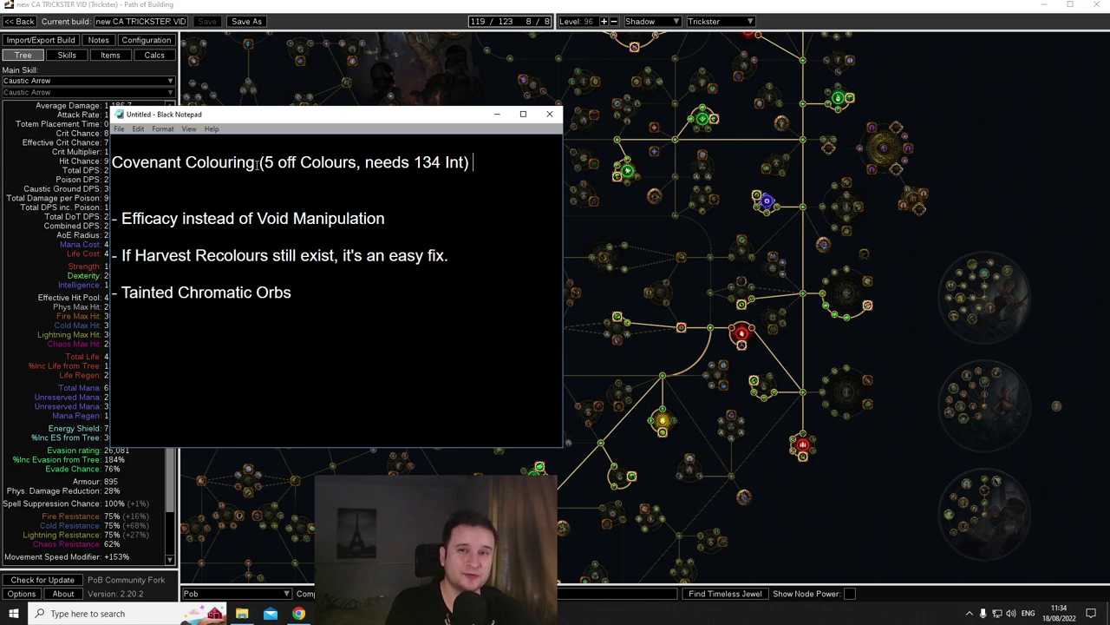
key(End)
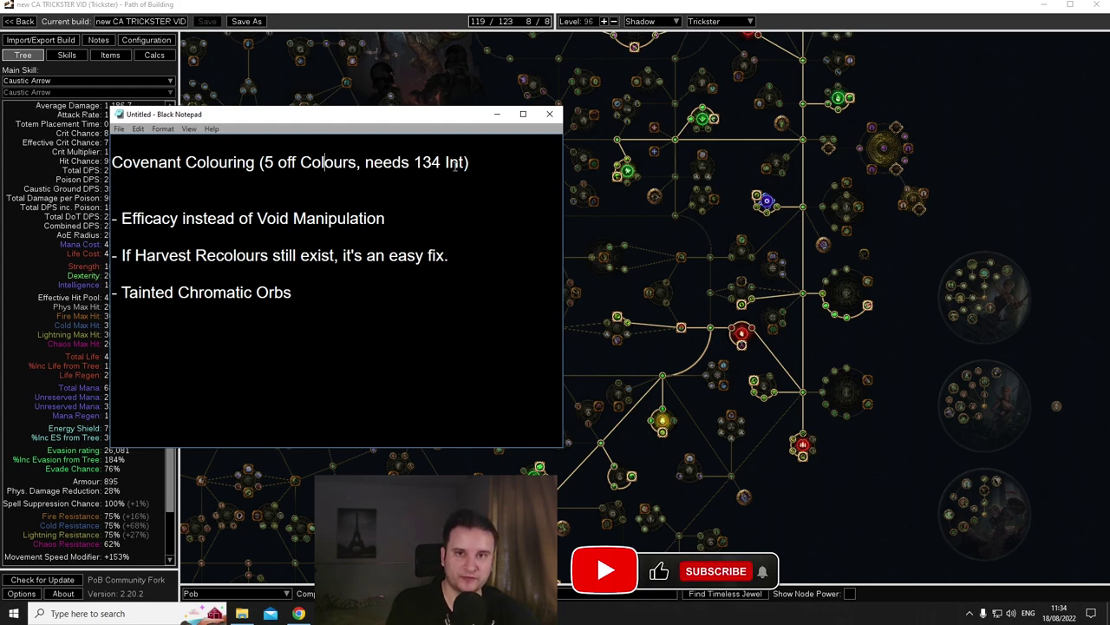
Highlight the Efficacy instead of Void Manipulation note and bring up the Caustic Arrow gems
drag(121, 219, 385, 218)
click(612, 250)
click(67, 54)
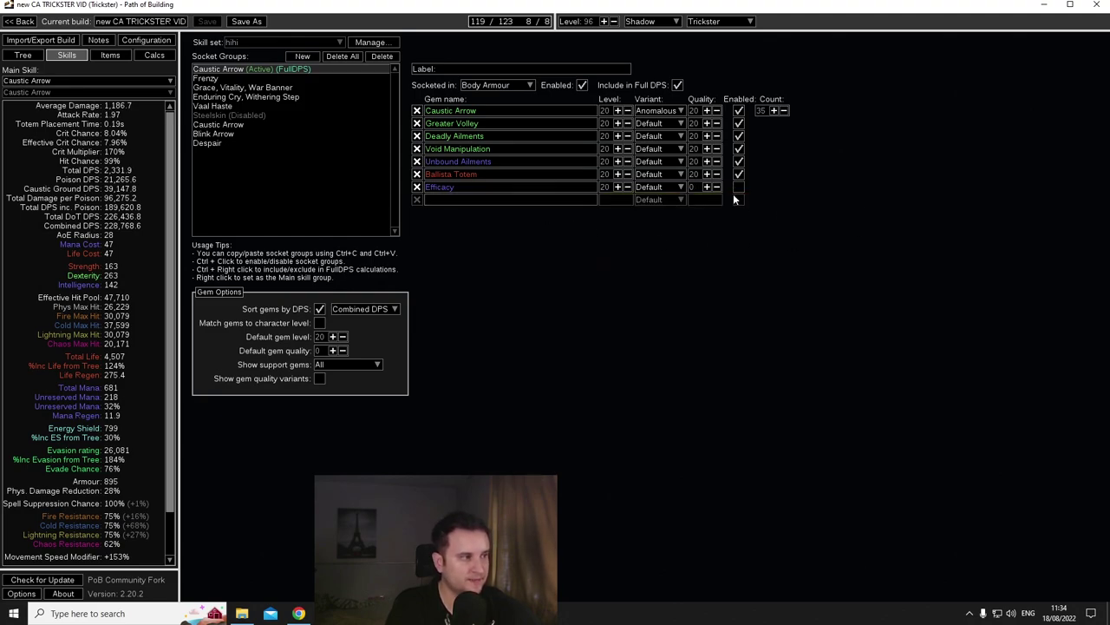
Switch the Caustic Arrow group to Efficacy by enabling it and disabling Void Manipulation
mouse_move(739, 189)
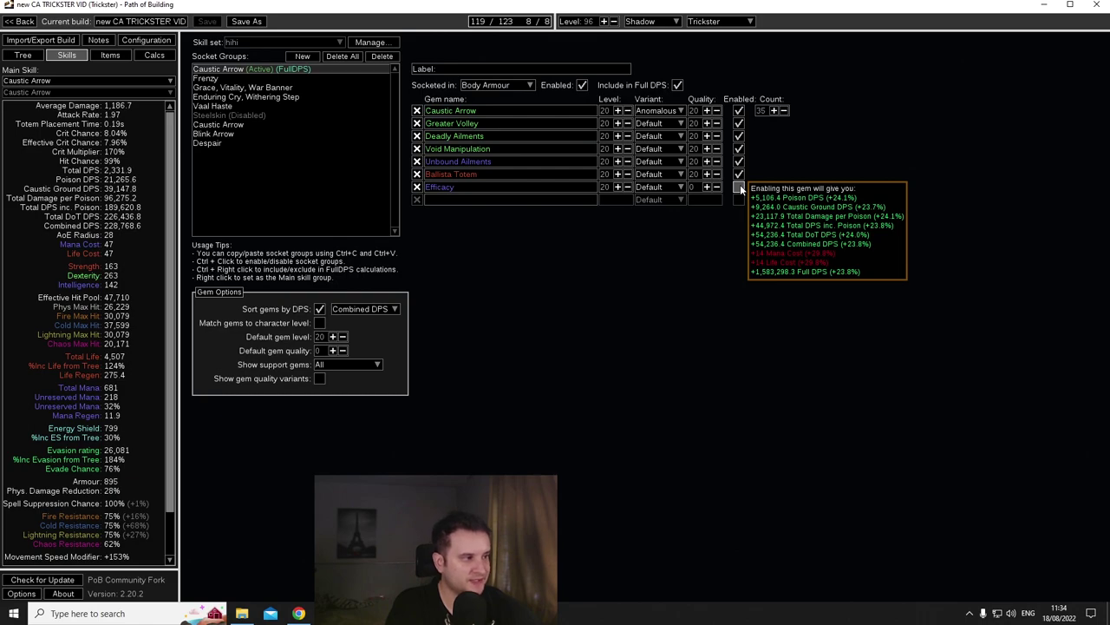
click(739, 187)
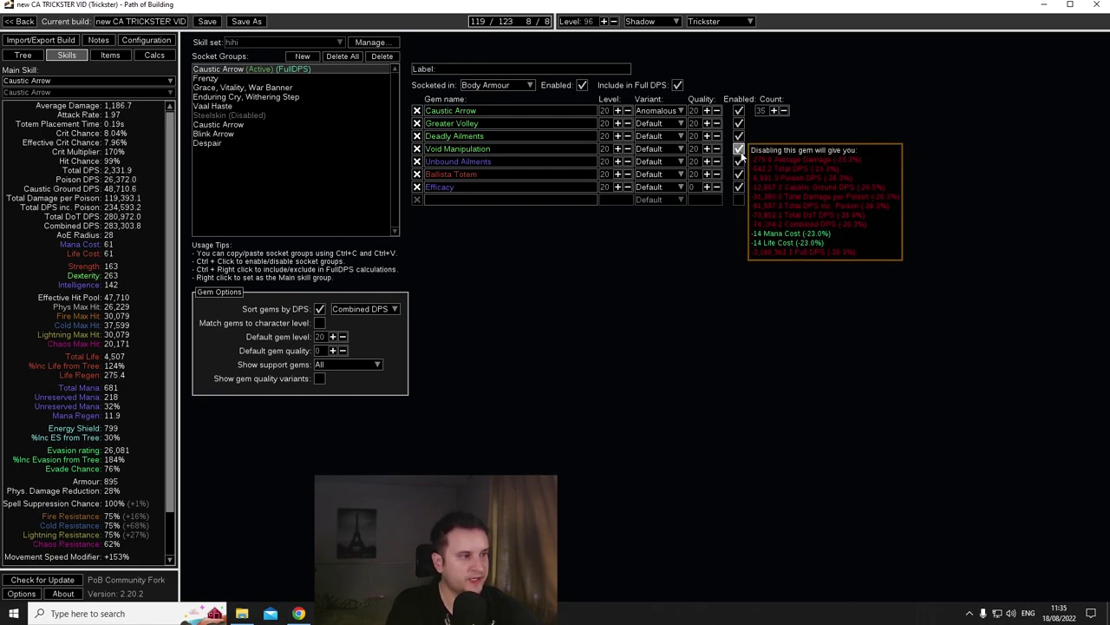
click(738, 149)
mouse_move(488, 192)
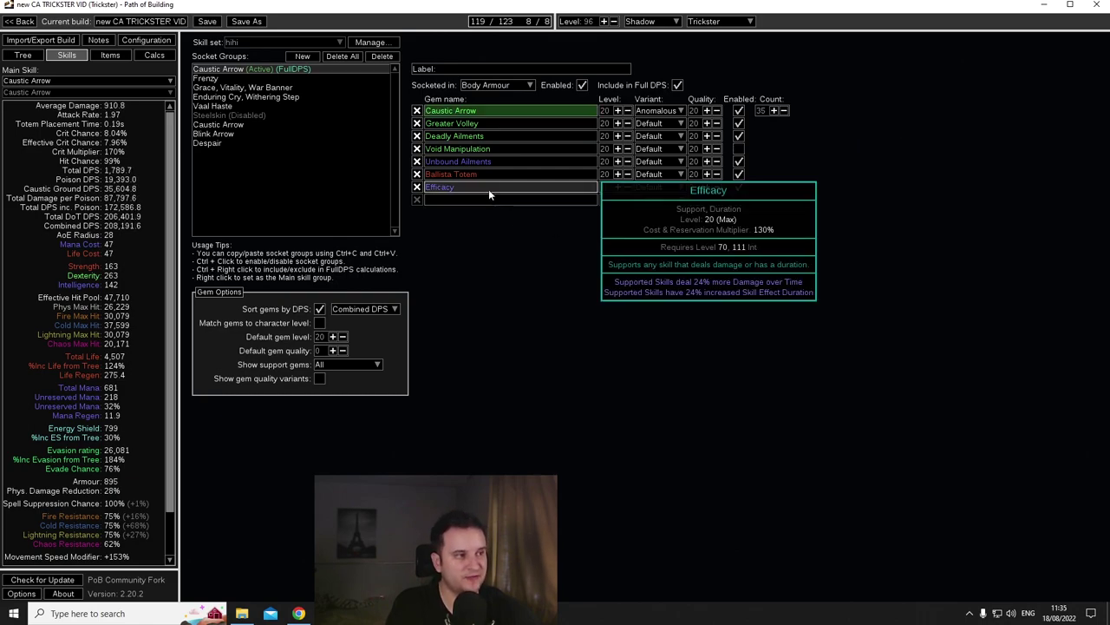
key(alt+Tab)
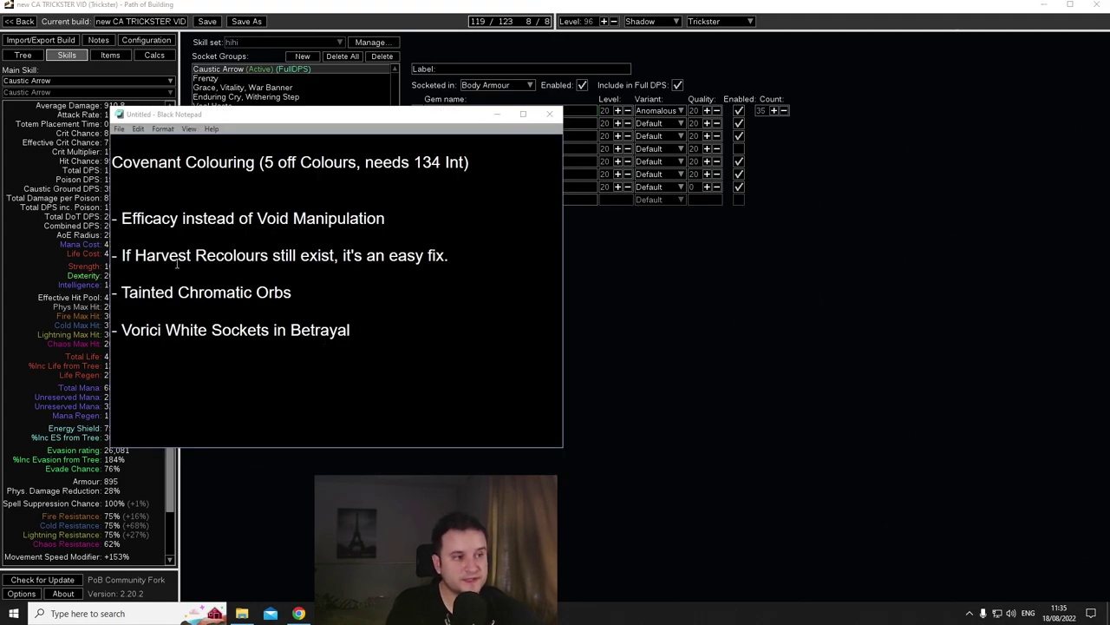
drag(120, 255, 466, 255)
click(464, 256)
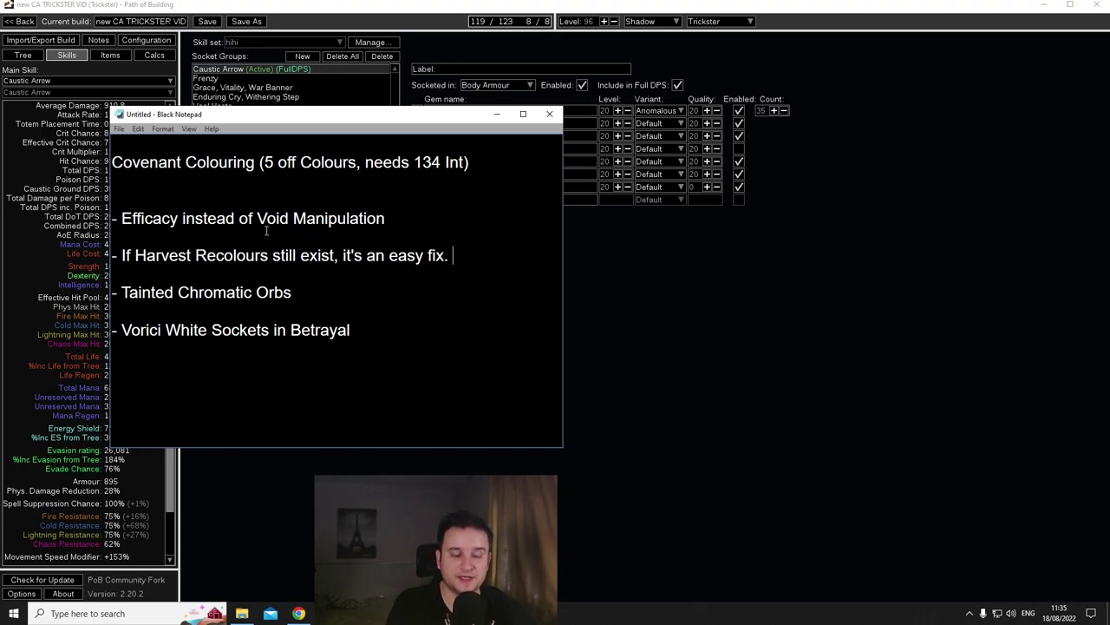
drag(194, 255, 463, 255)
click(464, 256)
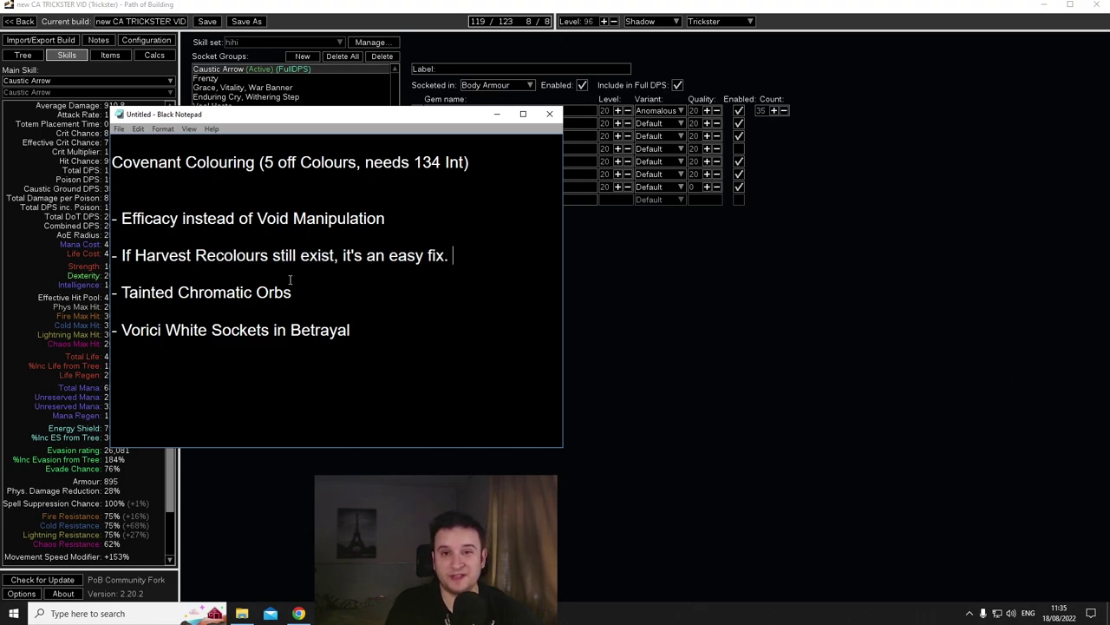
drag(121, 293, 301, 302)
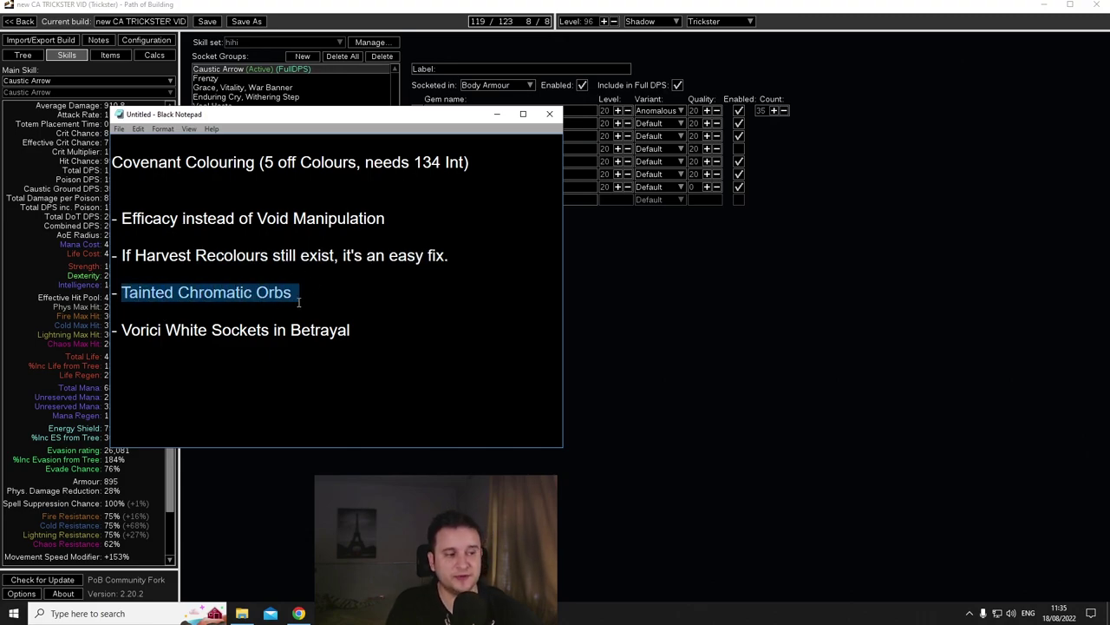
click(310, 299)
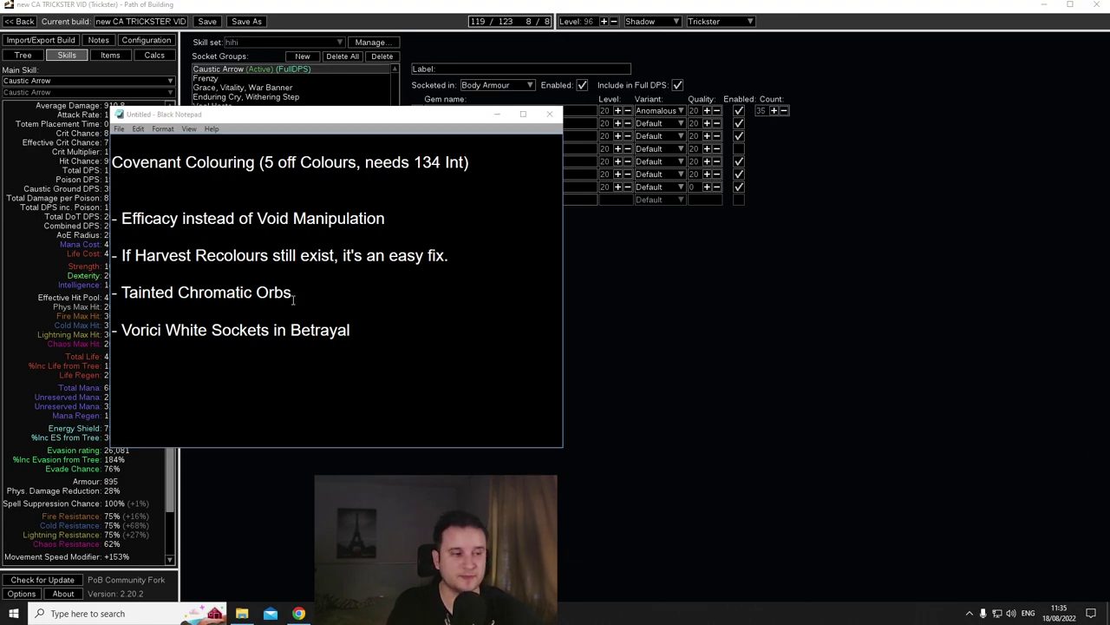
drag(293, 297, 129, 293)
click(128, 293)
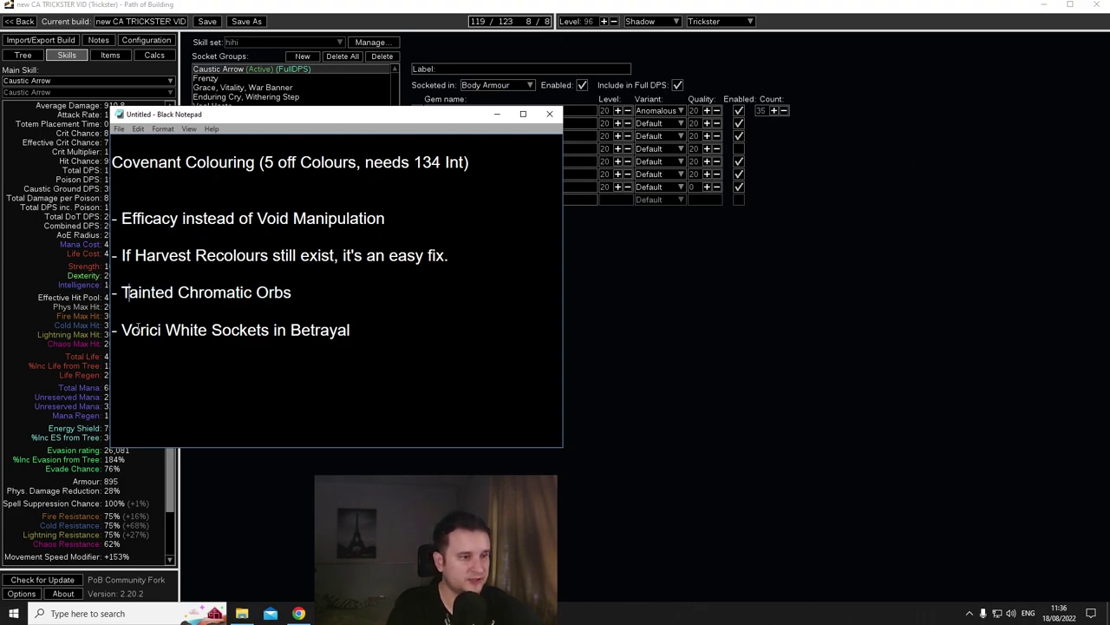
mouse_move(119, 335)
mouse_down()
mouse_move(373, 330)
mouse_move(115, 330)
mouse_up()
click(384, 330)
click(121, 330)
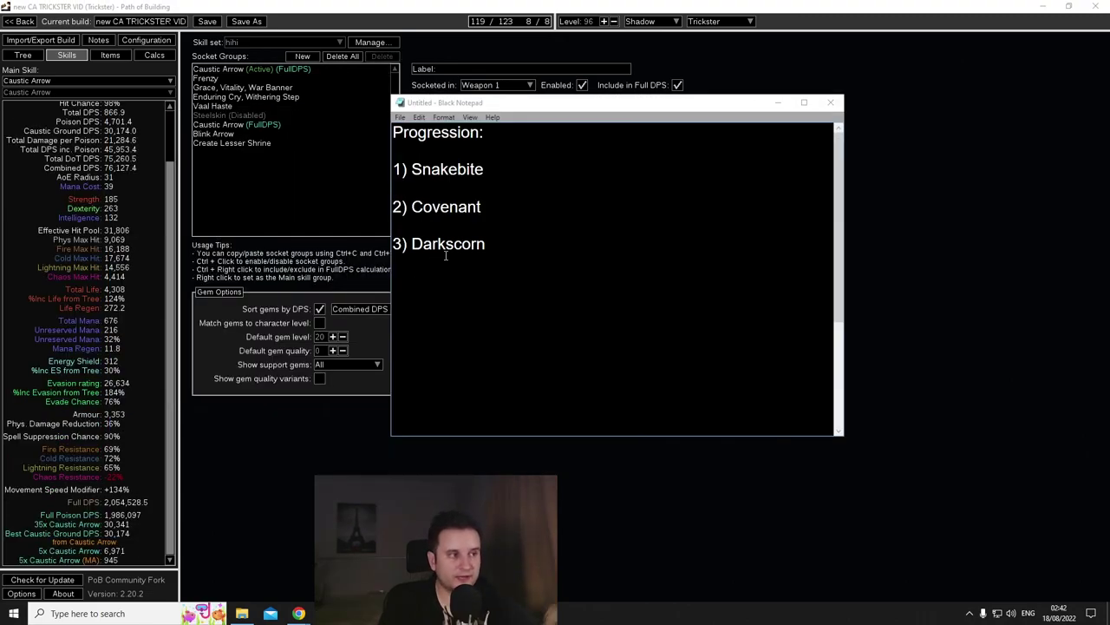
Highlight the 1) Snakebite, 2) Covenant and 3) Darkscorn progression lines in the notes
drag(504, 179, 378, 177)
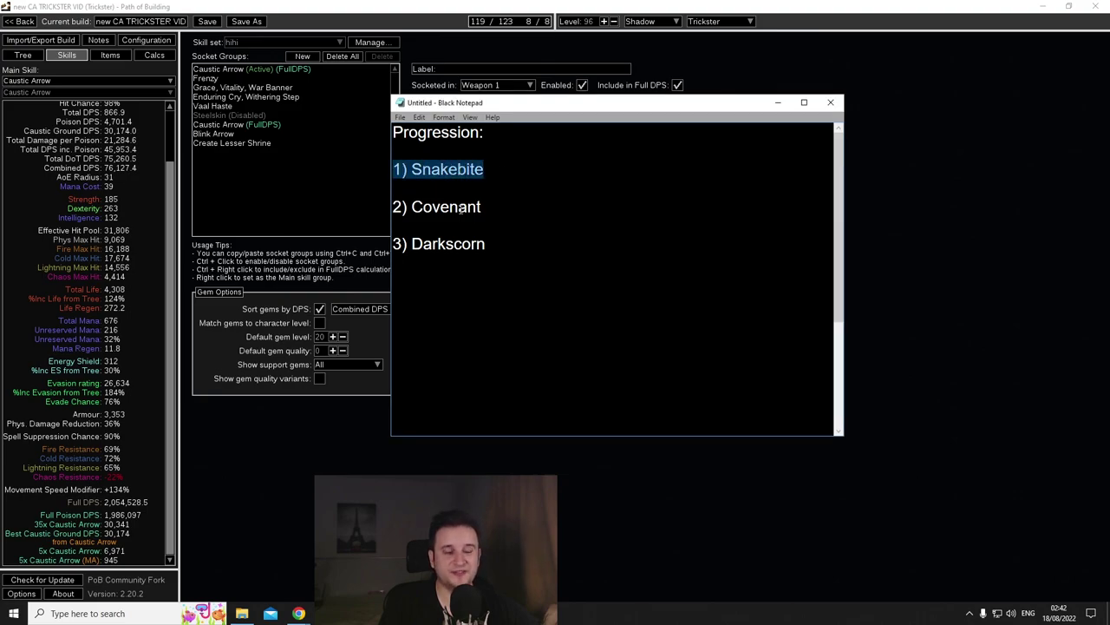
drag(482, 207, 392, 213)
click(452, 244)
drag(499, 251, 392, 246)
click(475, 297)
Show the build's 'Before Snakebite' passive tree, then return to the notes
click(243, 171)
click(24, 57)
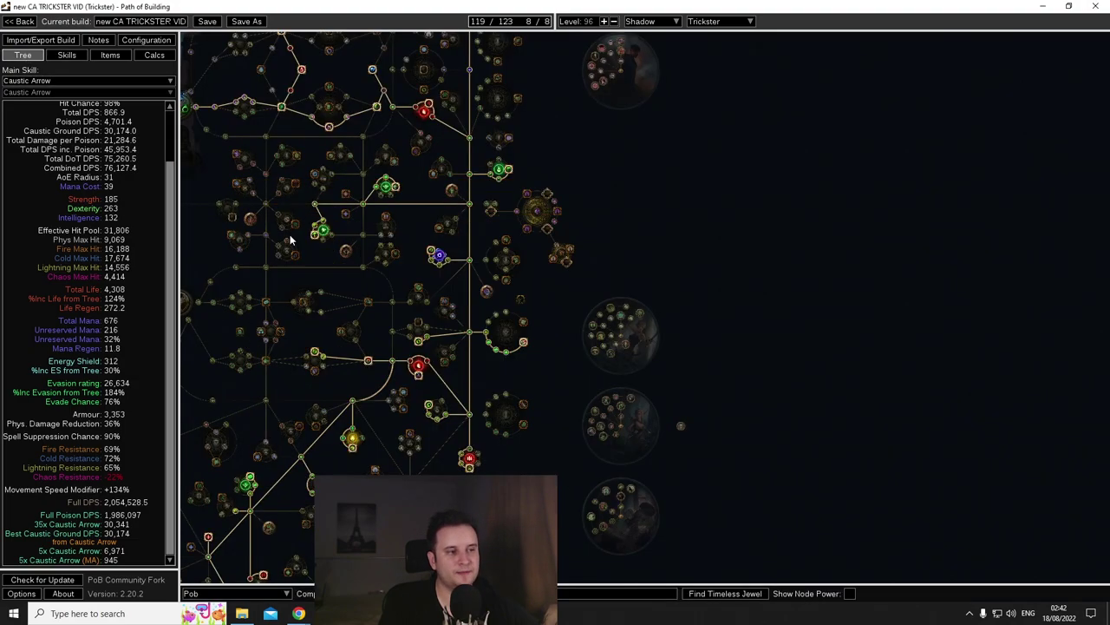
drag(292, 239, 355, 265)
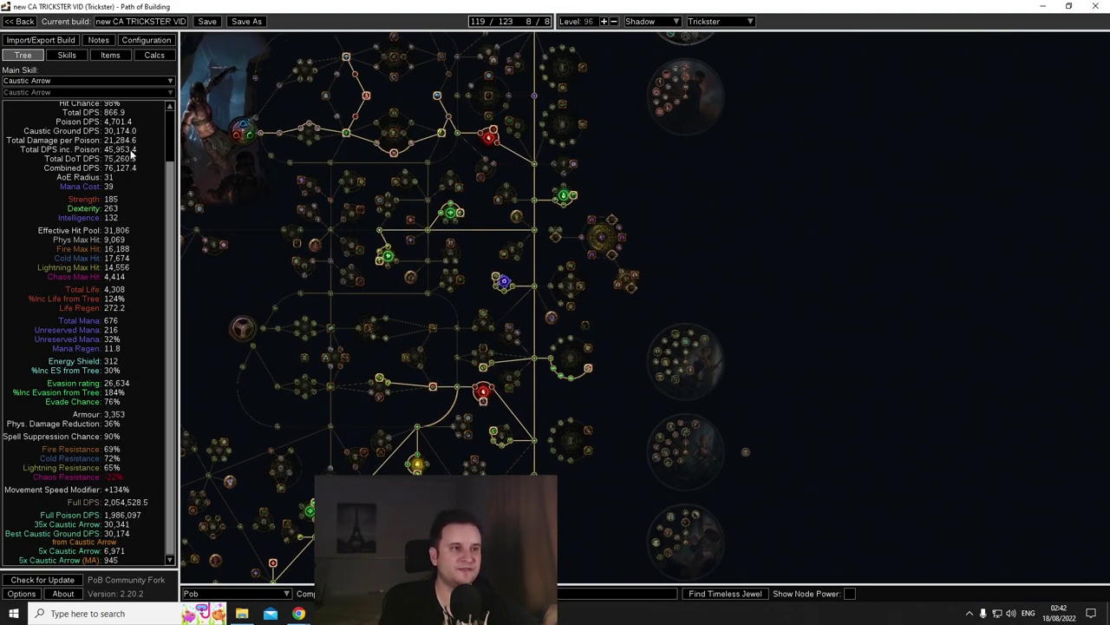
key(alt+Tab)
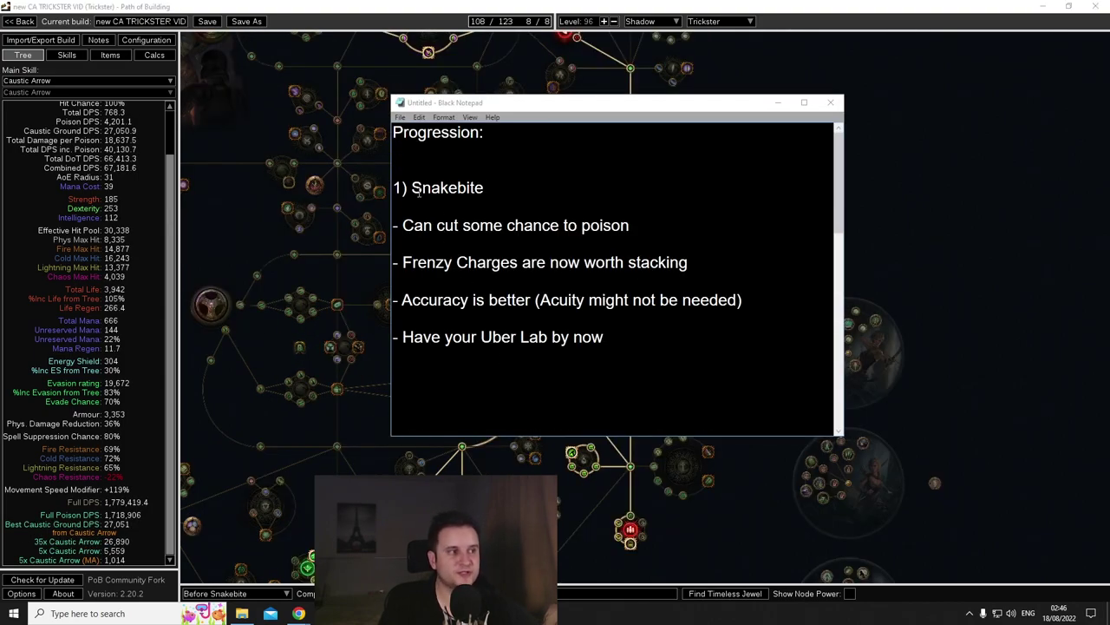
Highlight the Snakebite heading and chance-to-poison notes, then show the equipped Snakebite gloves
drag(412, 188, 484, 188)
click(484, 187)
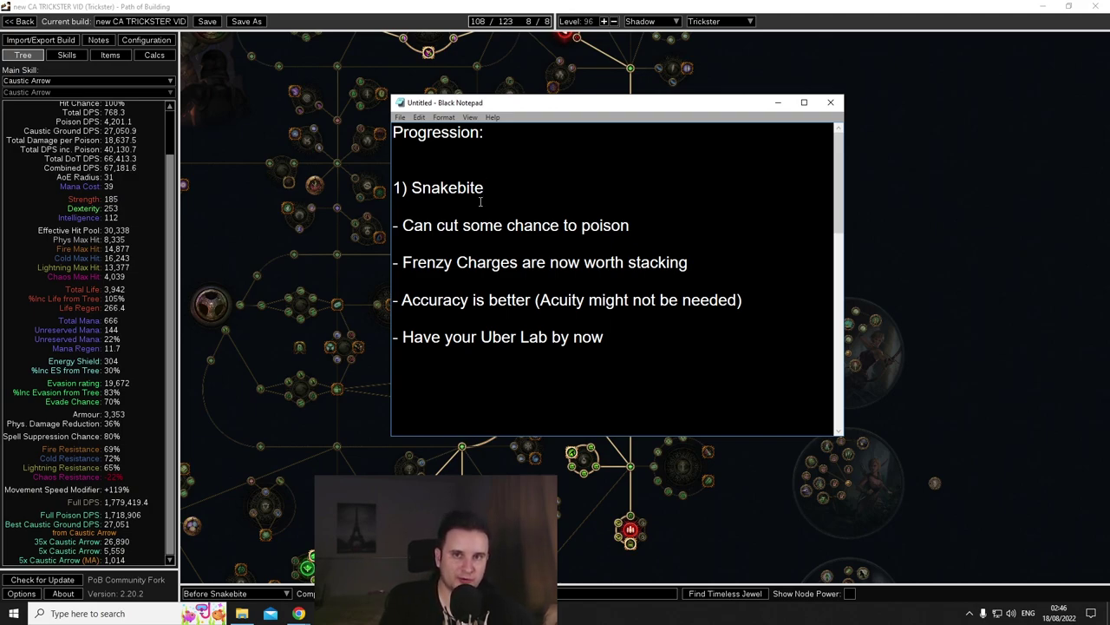
key(alt+Tab)
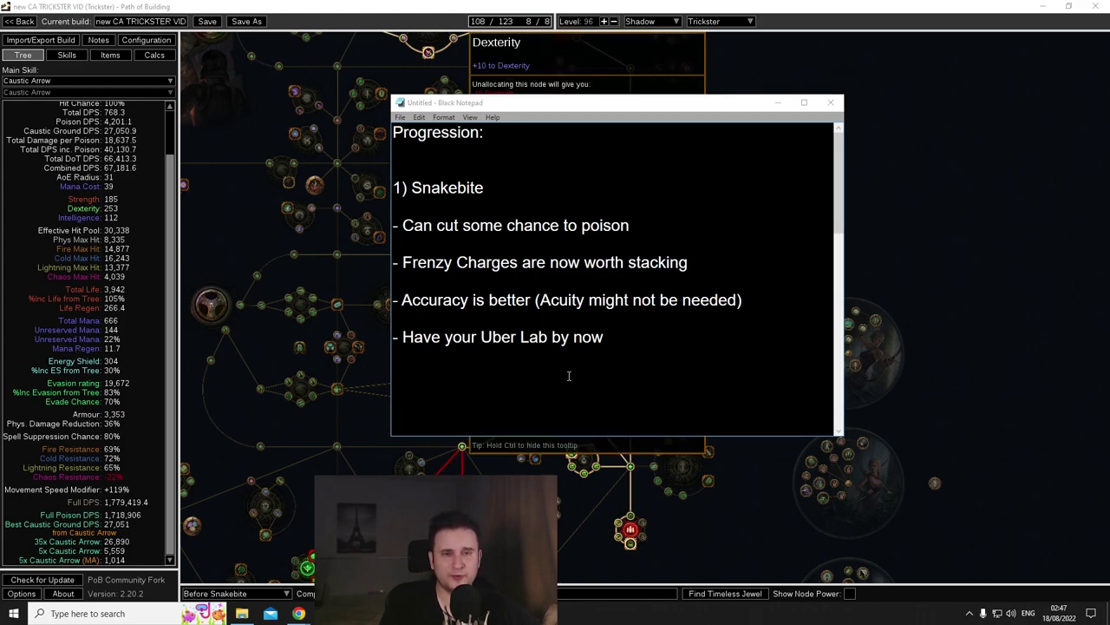
key(alt+Tab)
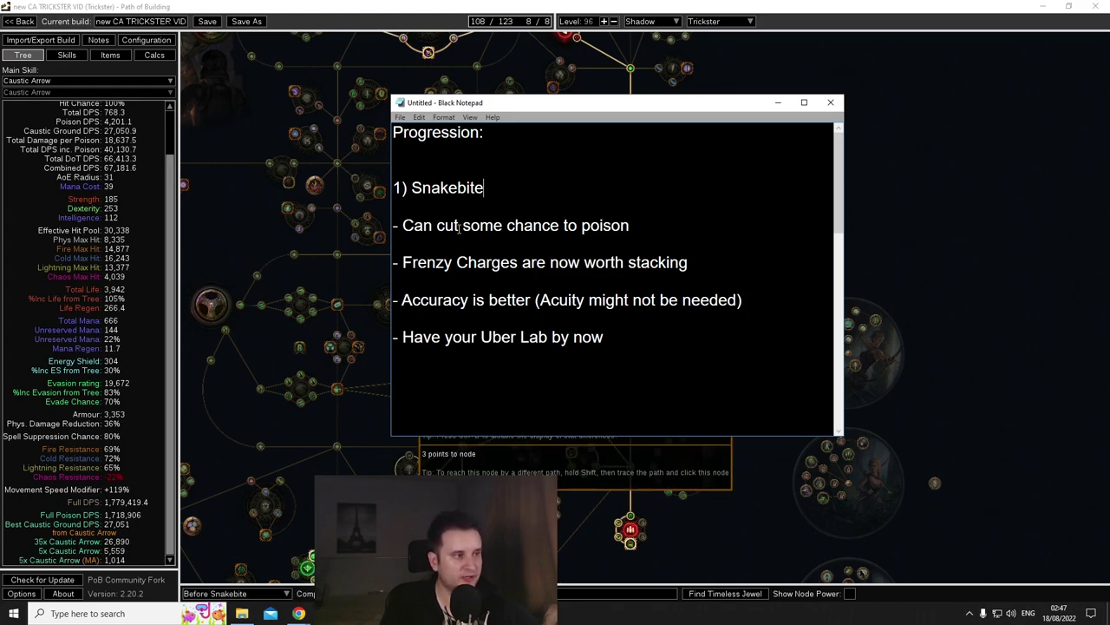
drag(402, 226, 630, 226)
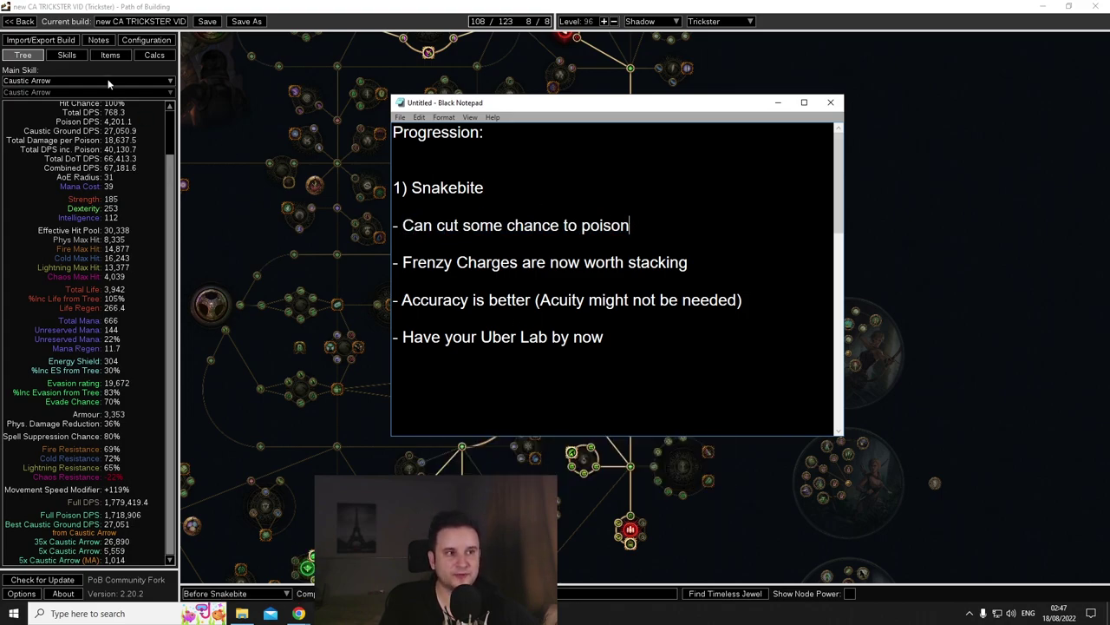
click(110, 55)
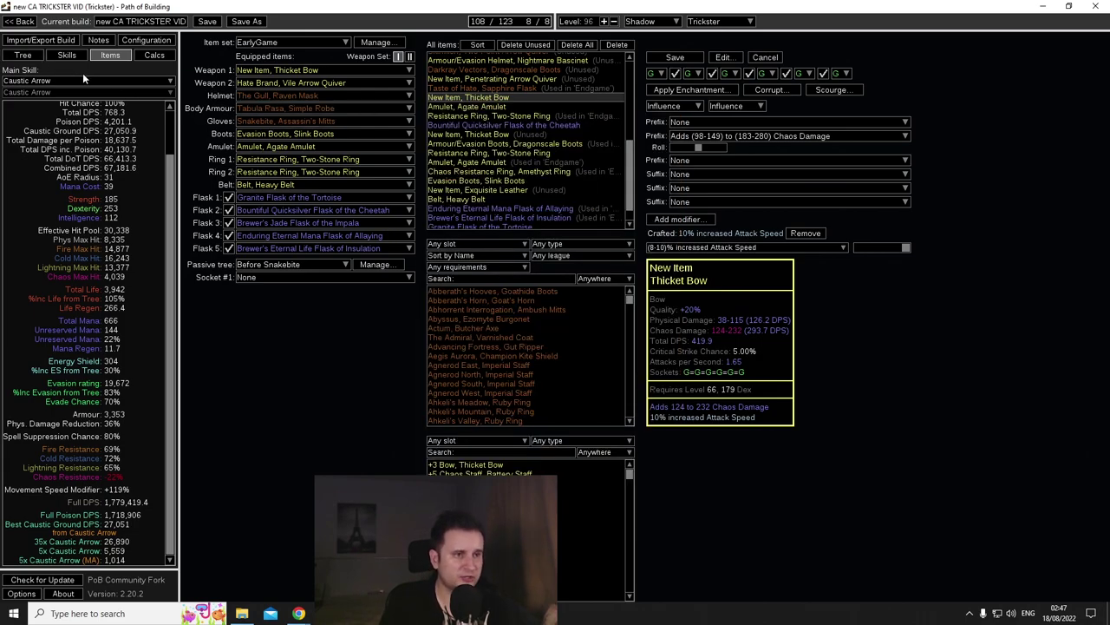
View the Grace, Vitality and War Banner gem group, then return to the claw poison nodes
click(66, 55)
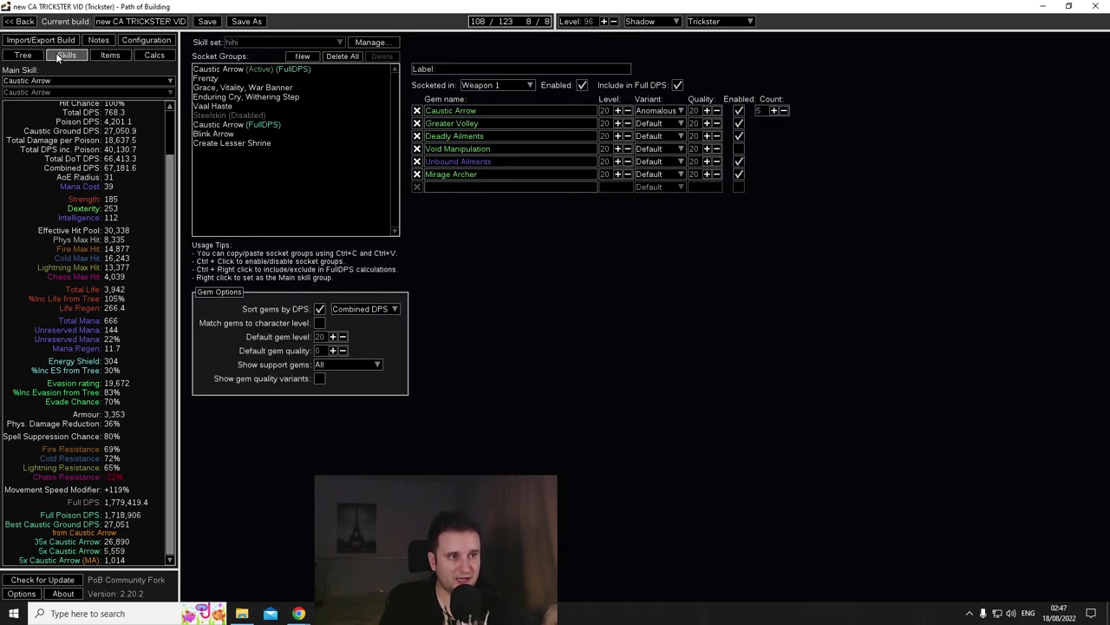
click(261, 88)
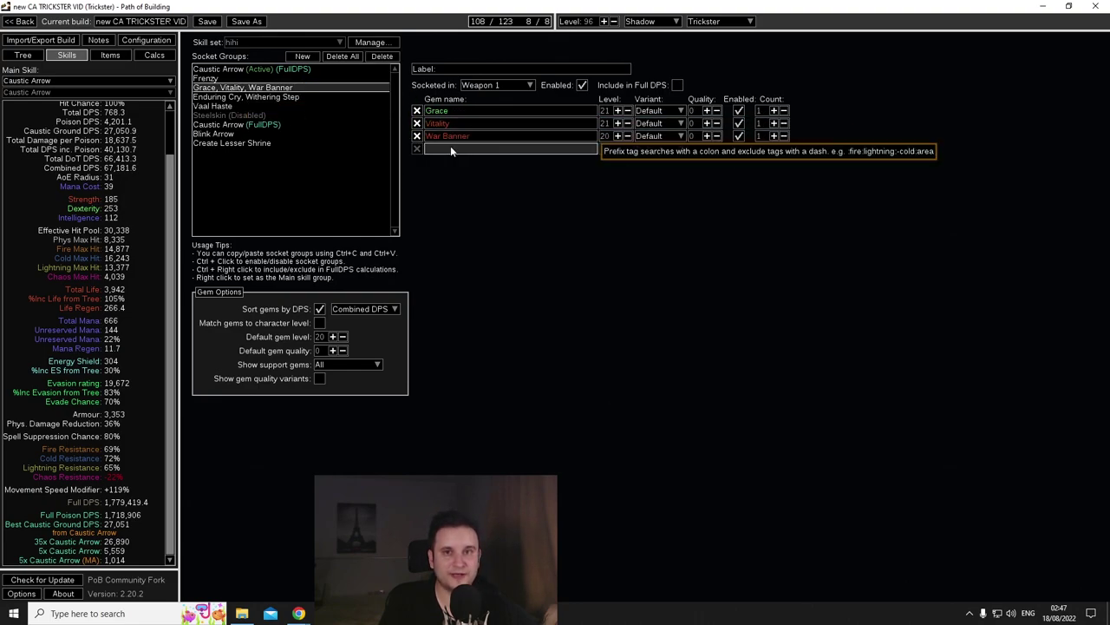
click(22, 54)
scroll(755, 414, up, 6)
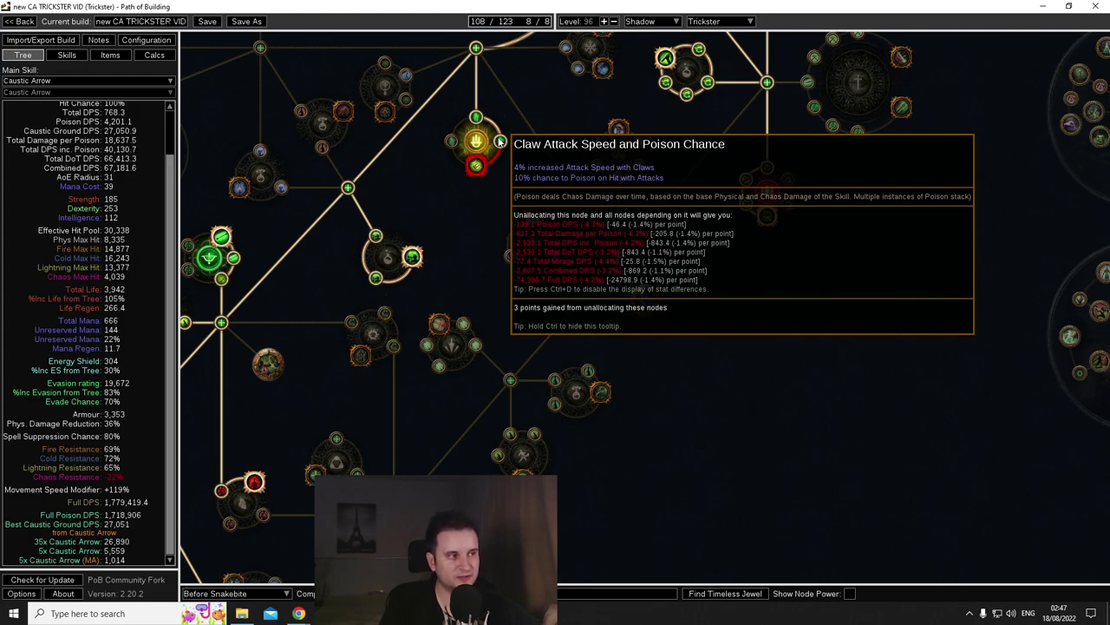
click(452, 142)
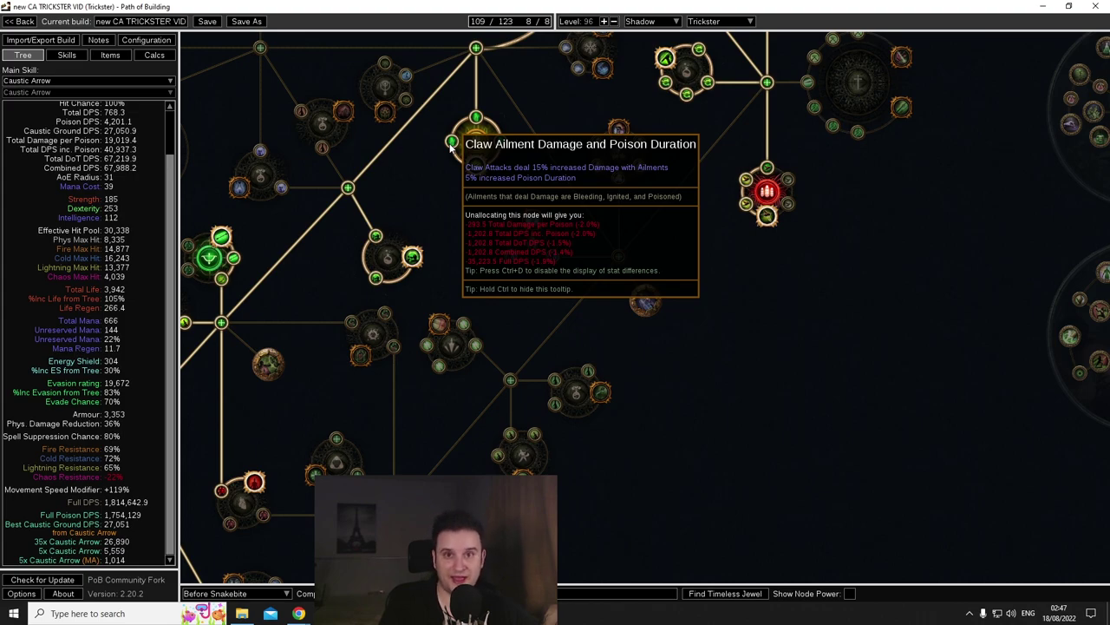
click(452, 142)
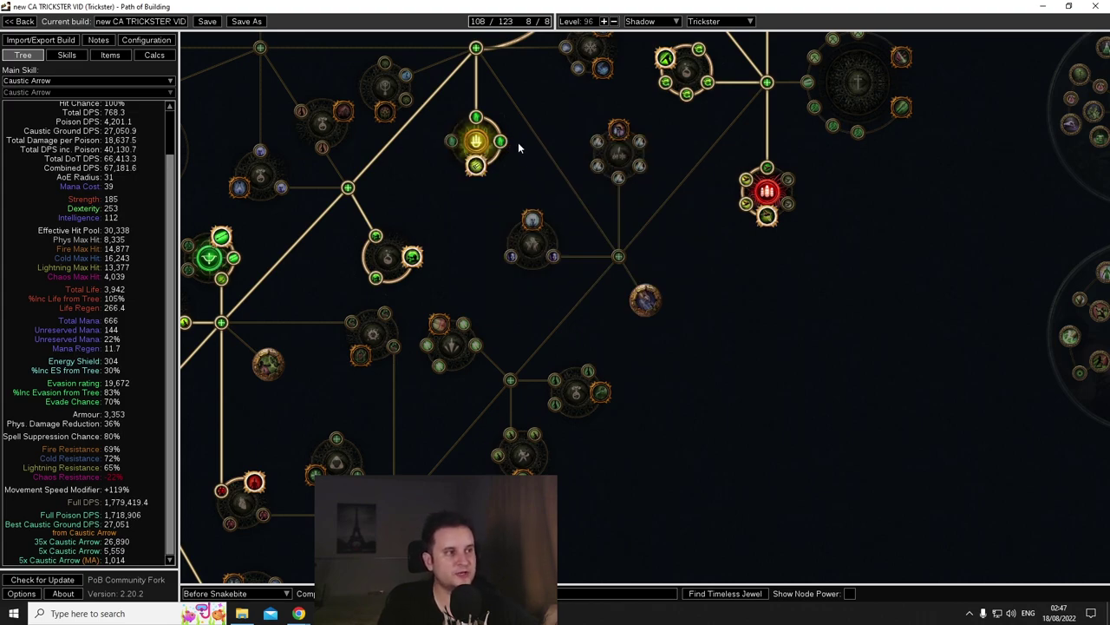
drag(710, 80, 537, 222)
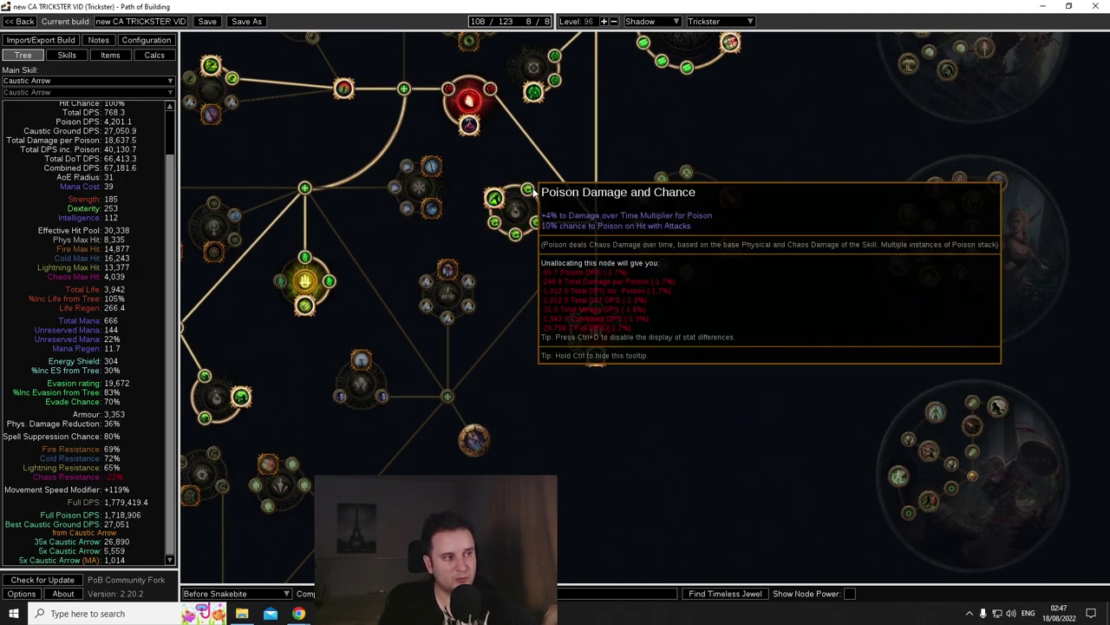
scroll(535, 191, down, 3)
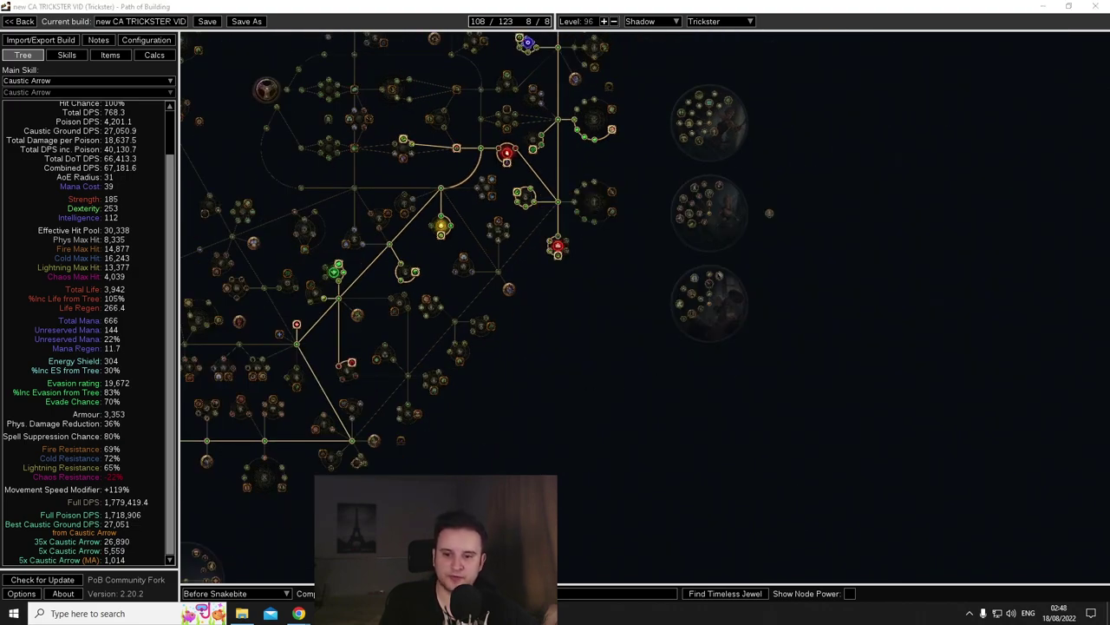
Highlight the Snakebite heading and the Frenzy Charges note in the notes
key(alt+Tab)
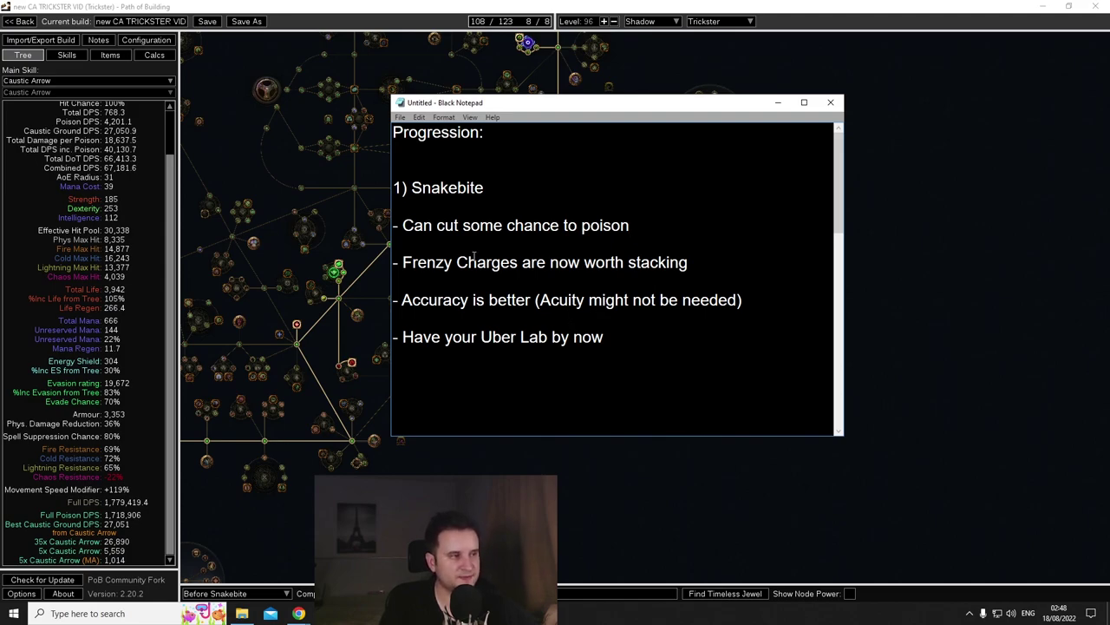
drag(403, 262, 701, 268)
drag(411, 188, 482, 188)
click(484, 187)
drag(410, 264, 702, 266)
click(702, 265)
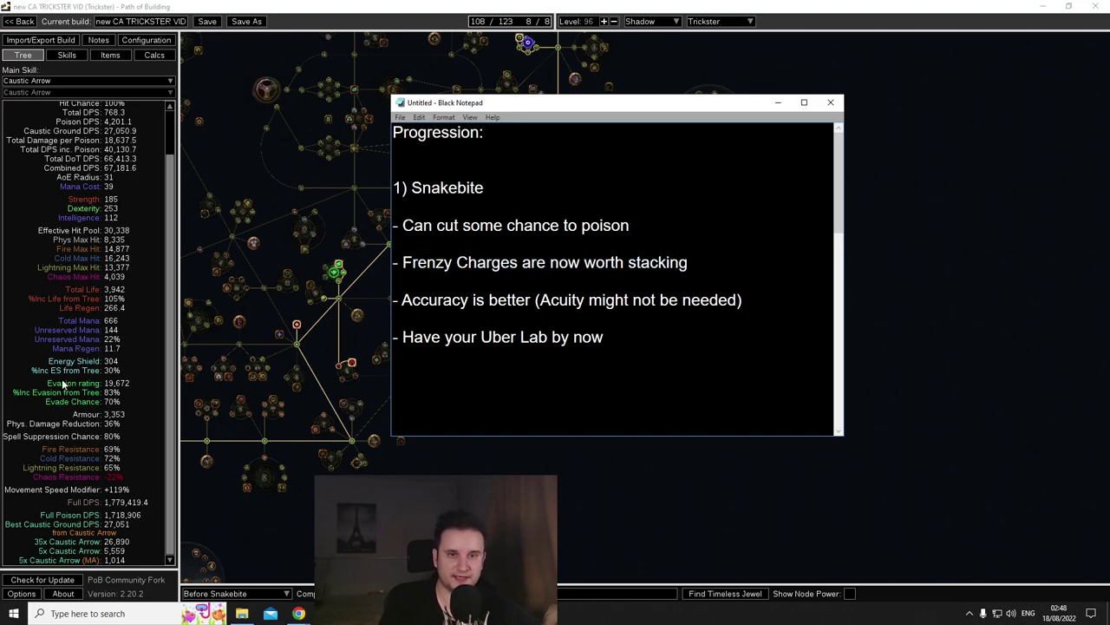
Pan the 'Before Snakebite' tree past Fervour to the three jewel sockets, then list saved trees
click(329, 276)
scroll(599, 306, up, 5)
drag(550, 373, 608, 326)
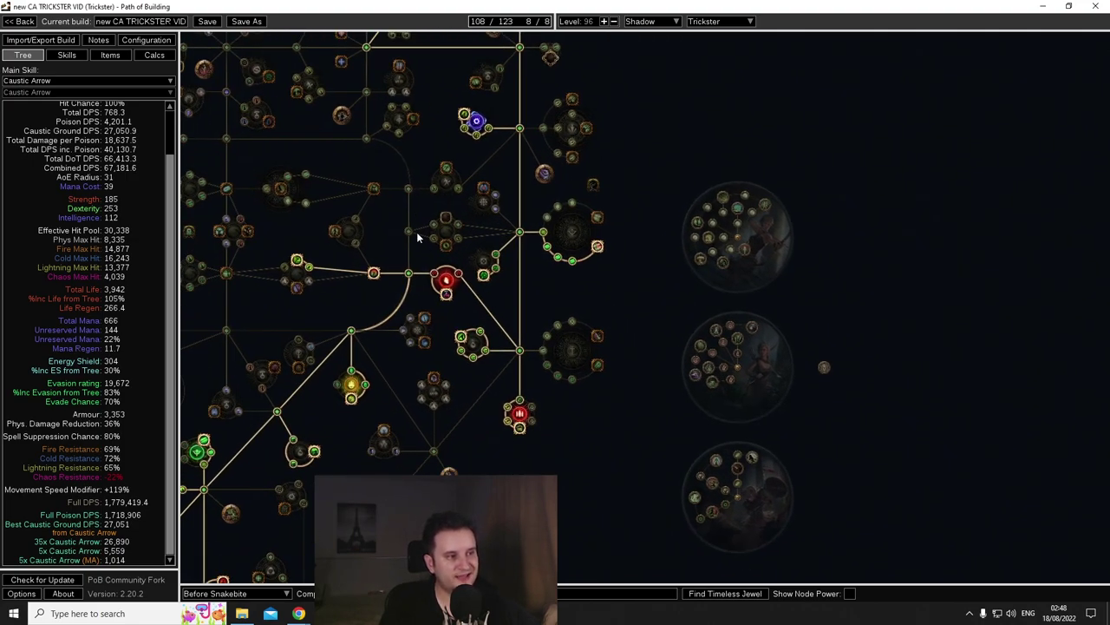
mouse_move(446, 246)
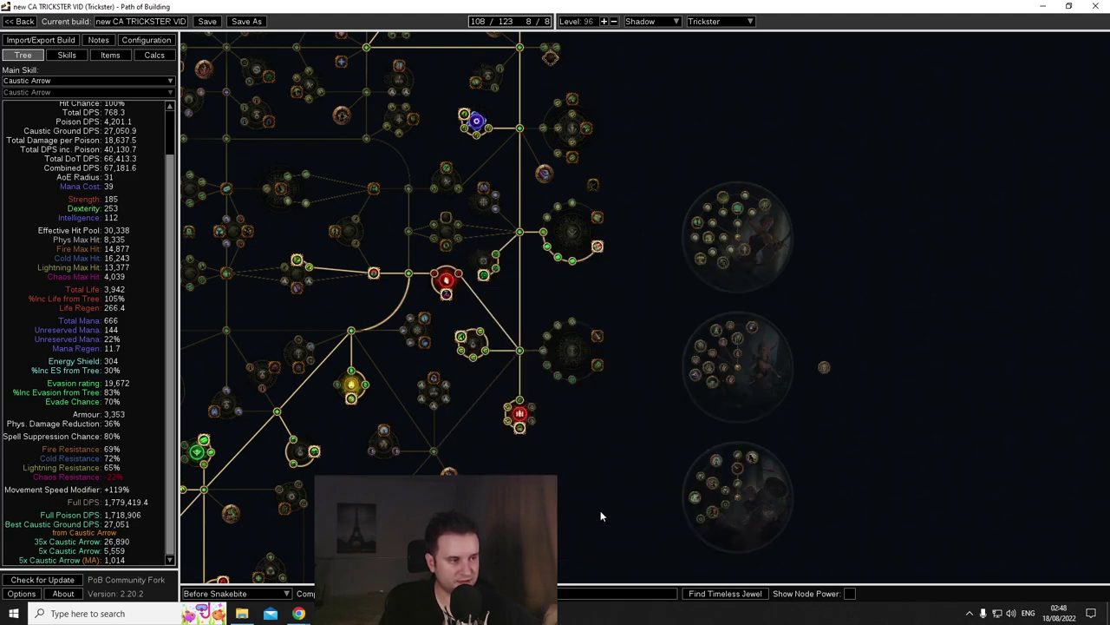
drag(604, 499, 972, 203)
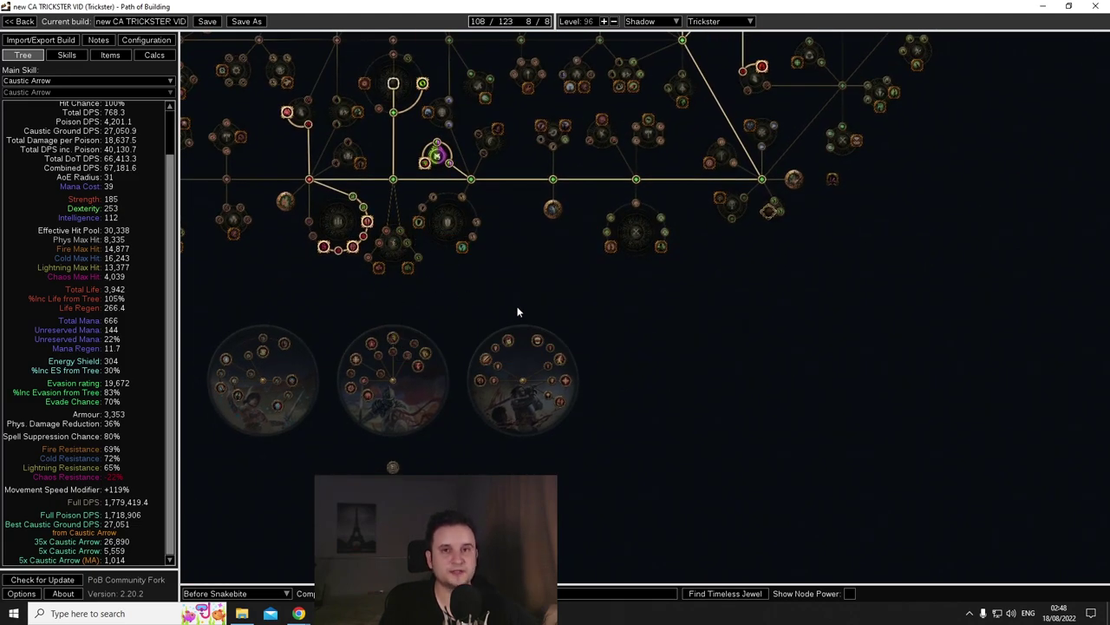
drag(515, 314, 502, 356)
click(222, 593)
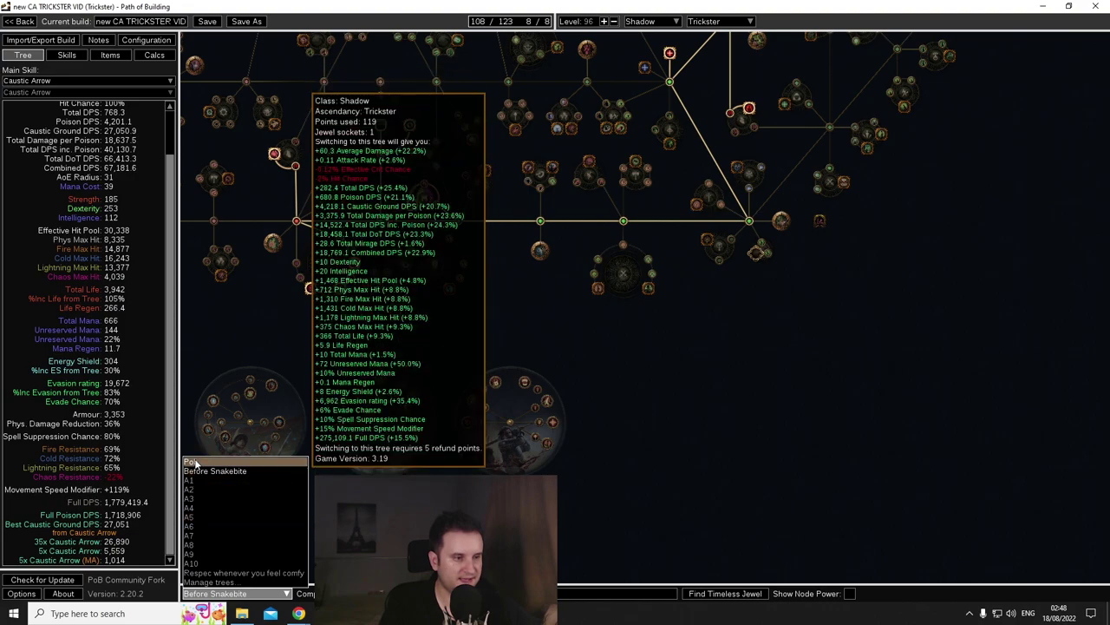
Load the Pob passive tree and highlight the Uber Lab note
click(191, 461)
scroll(423, 463, down, 2)
scroll(666, 420, up, 2)
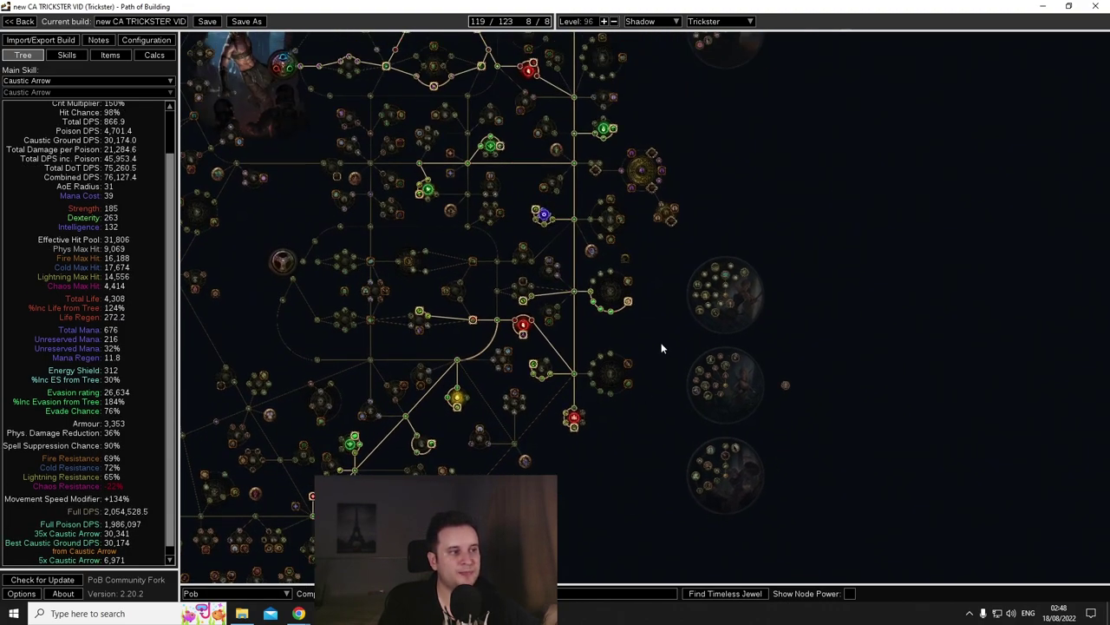
key(alt+Tab)
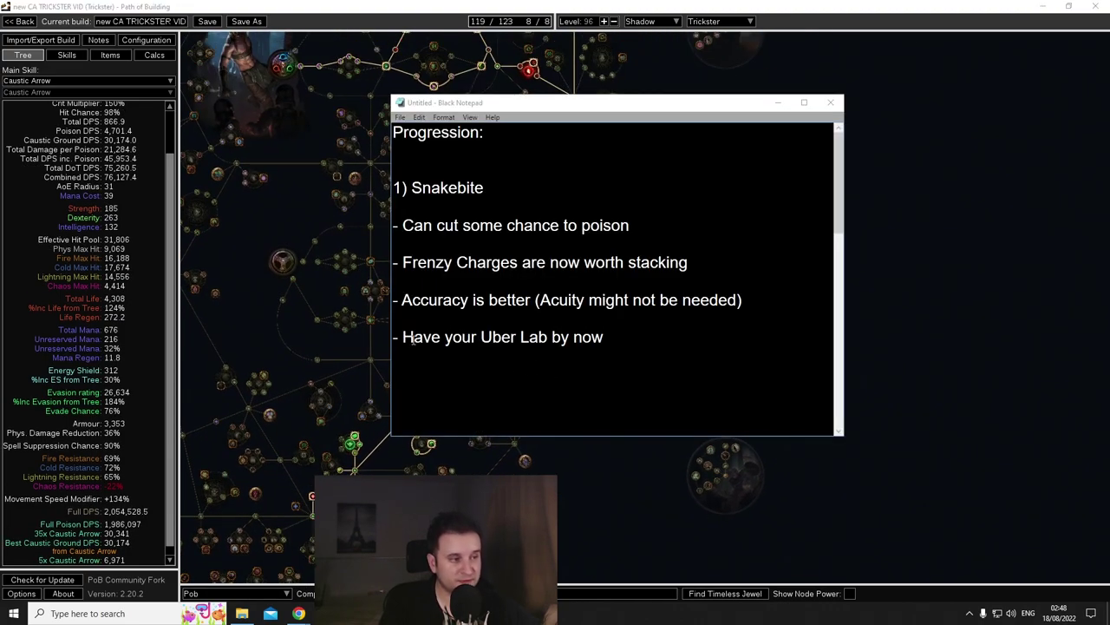
drag(404, 338, 633, 341)
click(634, 341)
Inspect the Trickster ascendancy on the Pob tree and glance over the equipped items
click(899, 268)
scroll(806, 470, up, 6)
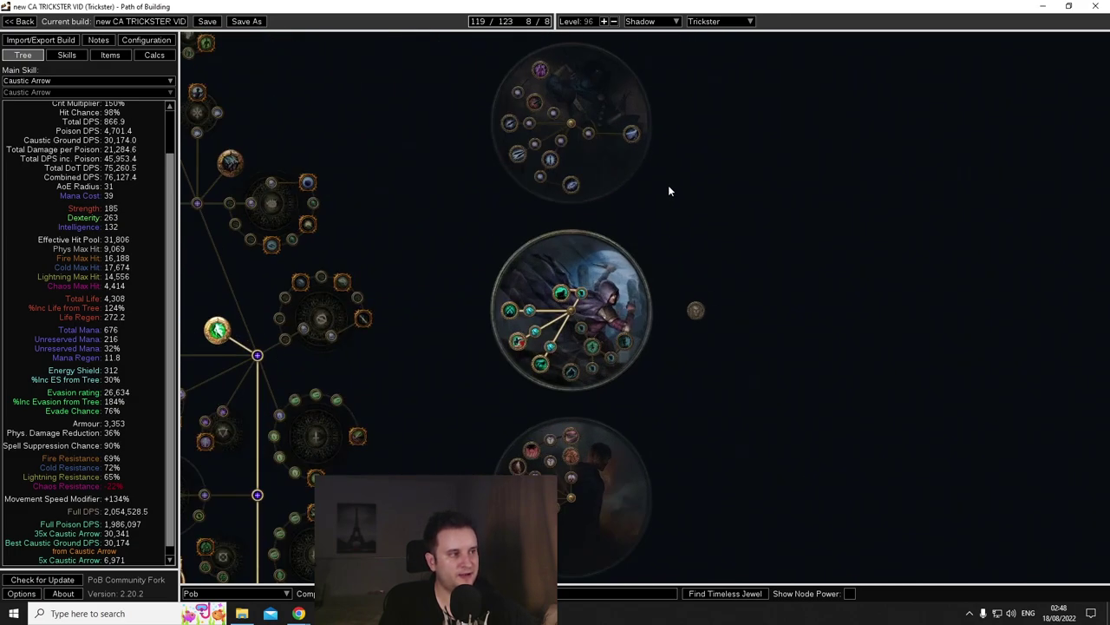
drag(661, 379, 726, 262)
mouse_move(485, 179)
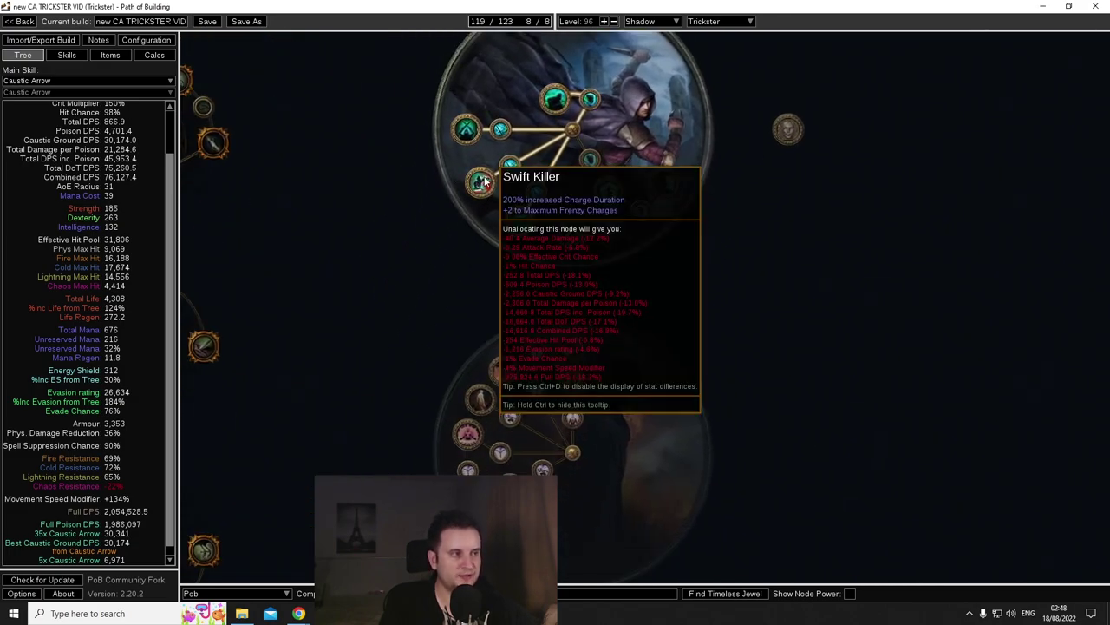
click(113, 60)
mouse_move(272, 116)
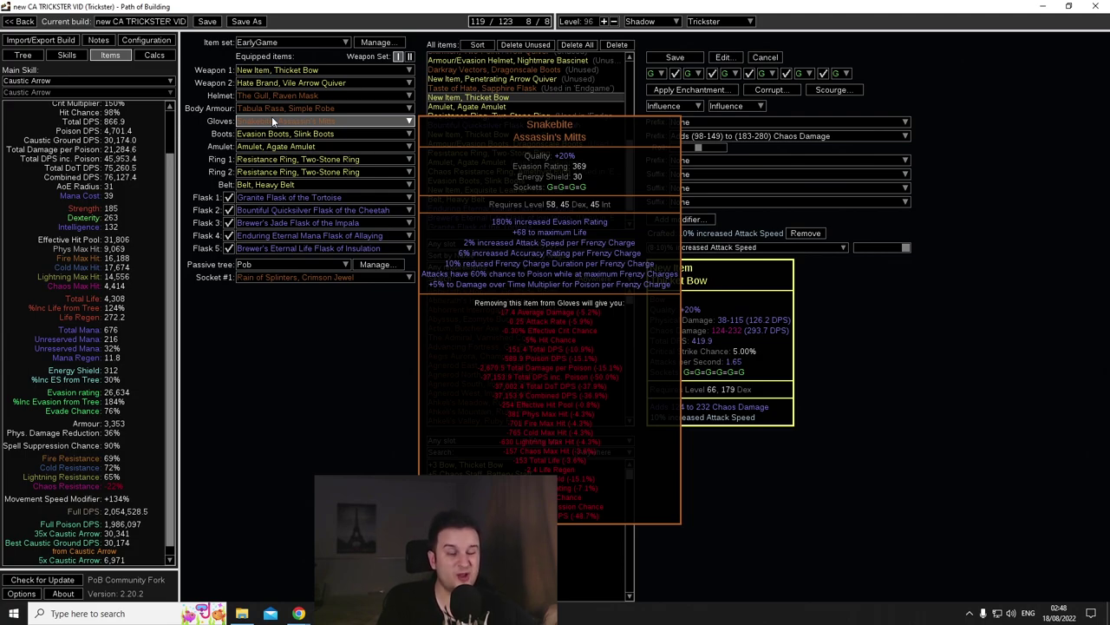
click(23, 55)
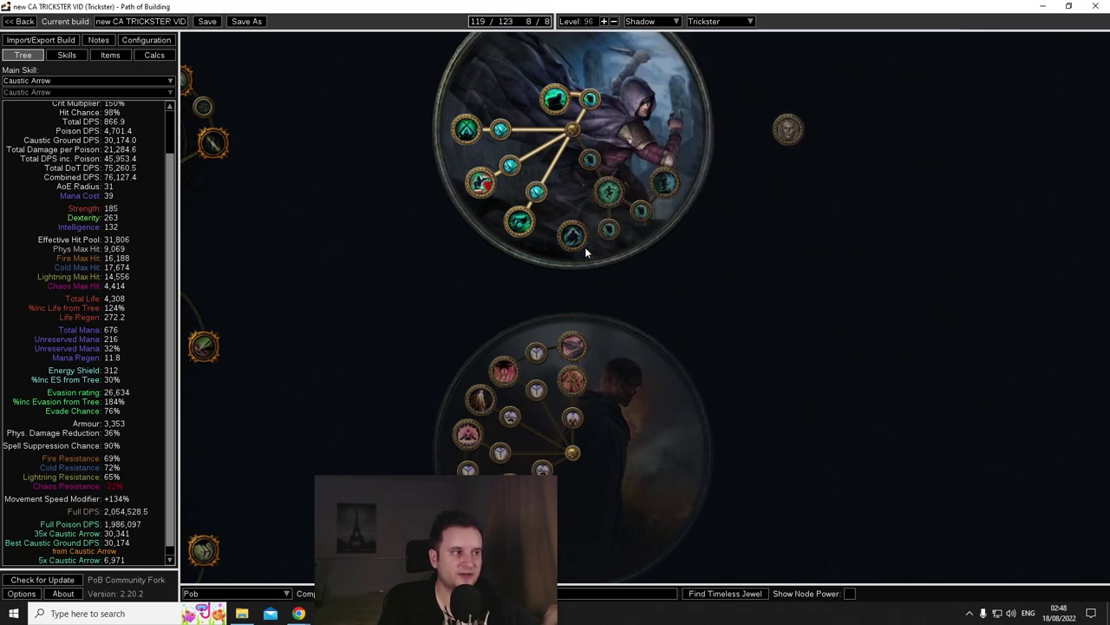
mouse_move(466, 171)
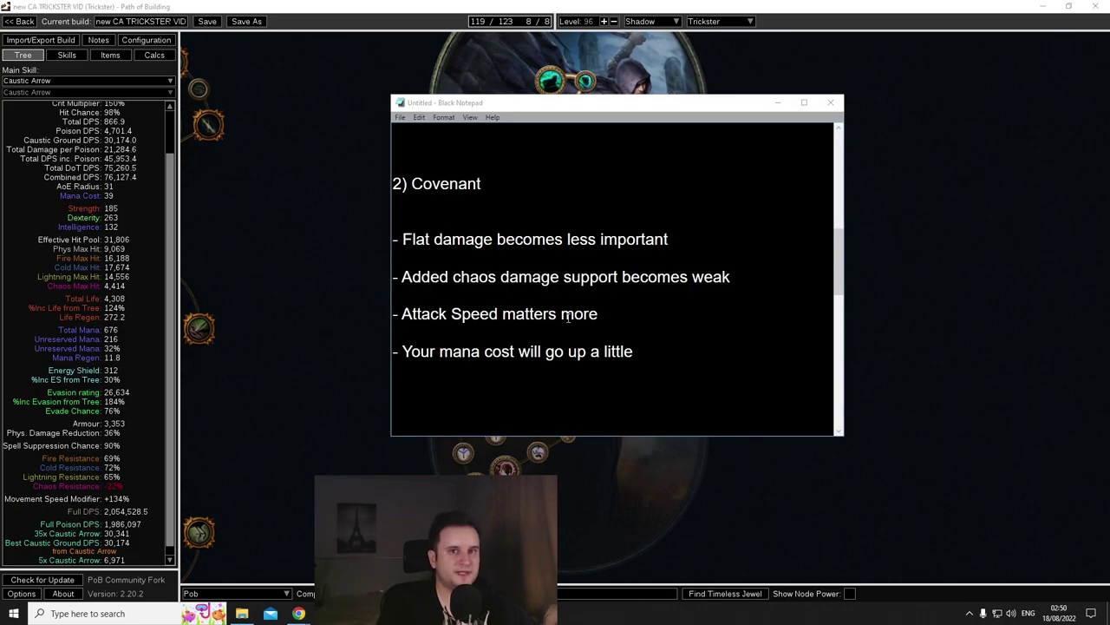
Switch to the Endgame item set and equip The Covenant, Spidersilk Robe as body armour
click(110, 54)
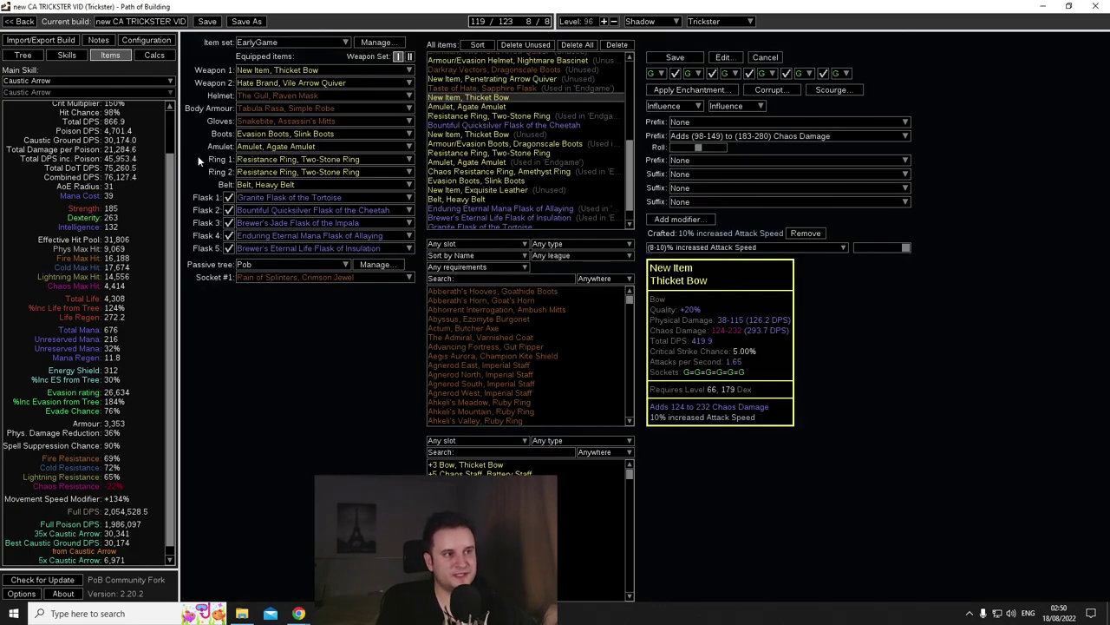
click(293, 42)
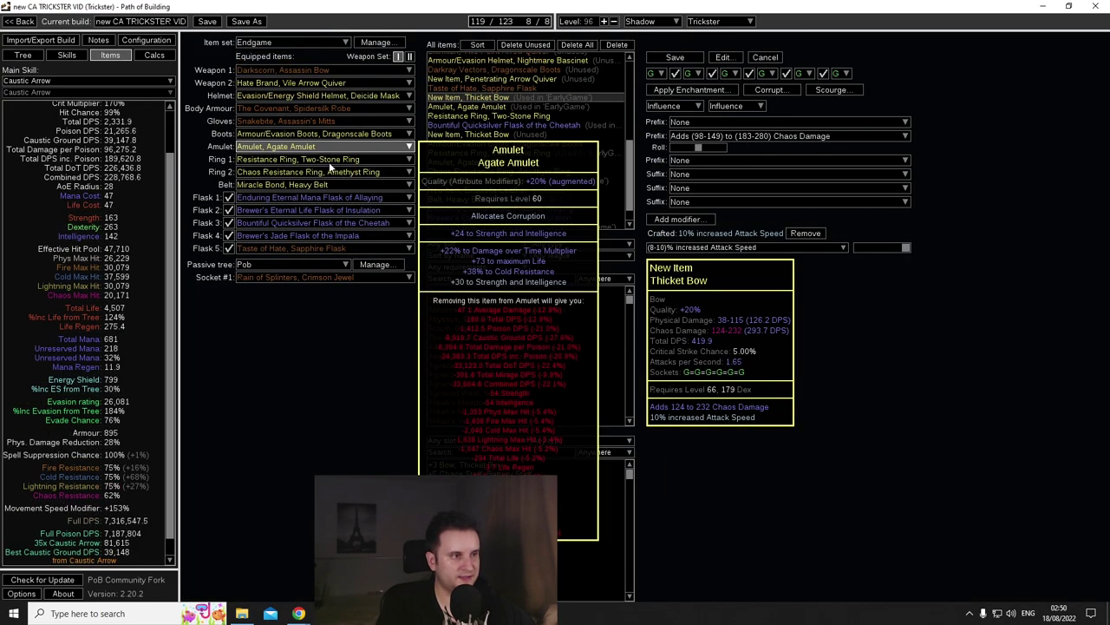
click(288, 108)
click(282, 119)
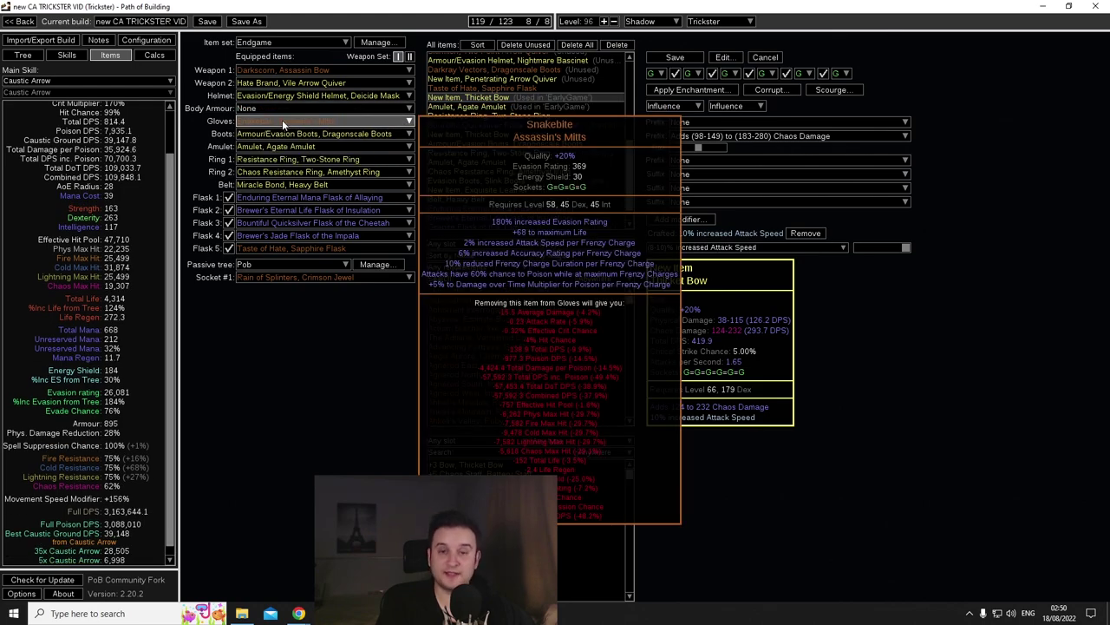
click(288, 108)
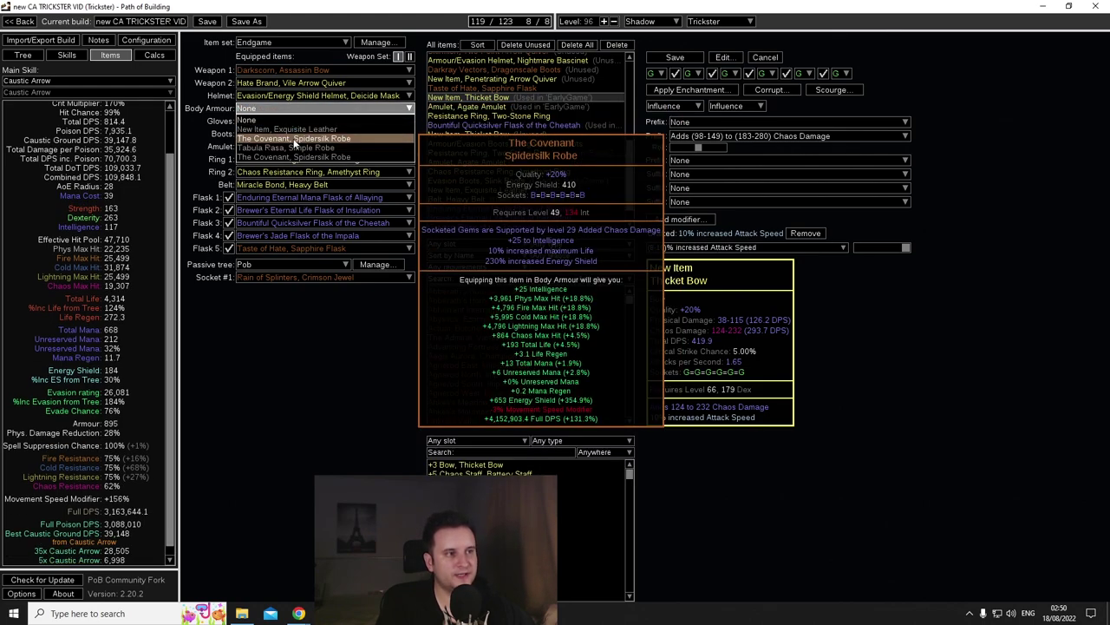
click(295, 139)
Highlight the Covenant flat damage note, then return to the build's item set list
key(alt+Tab)
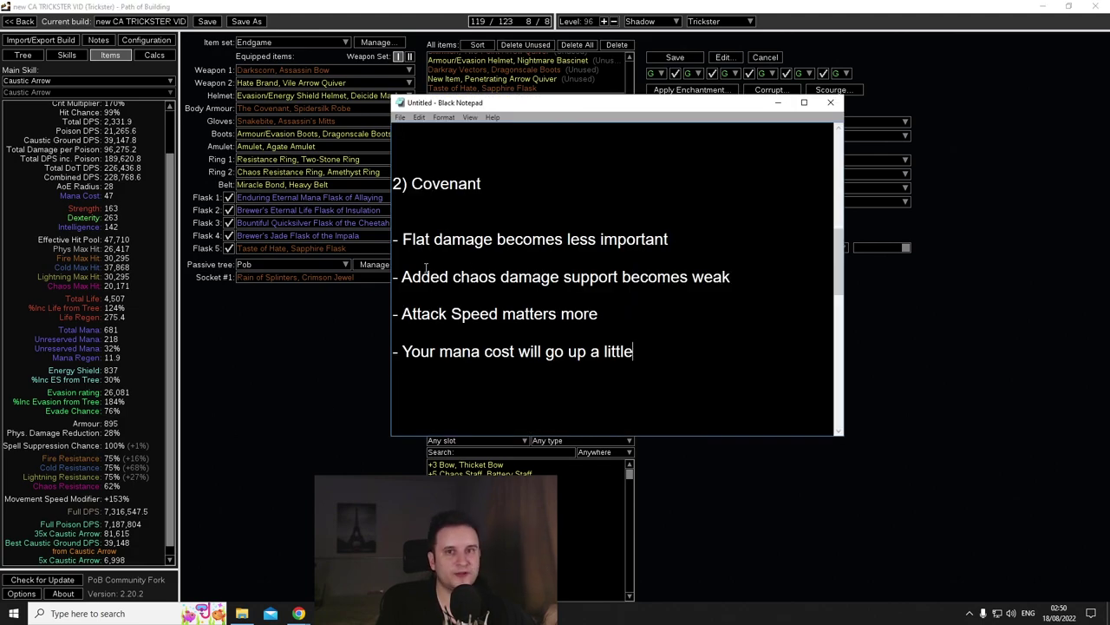
key(alt+Tab)
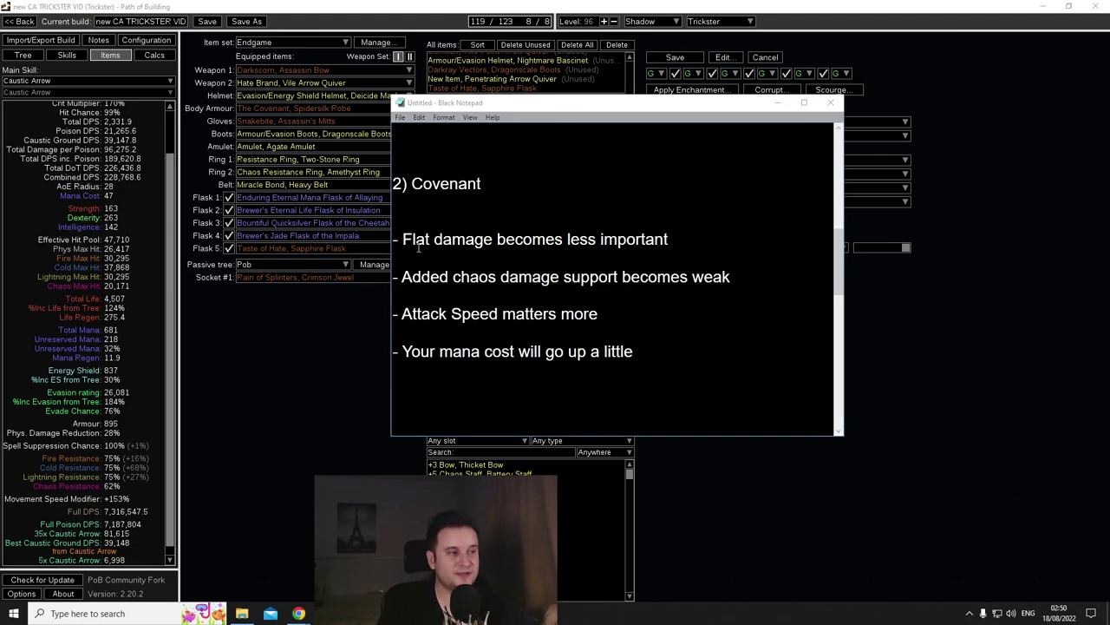
drag(406, 241, 683, 240)
click(684, 240)
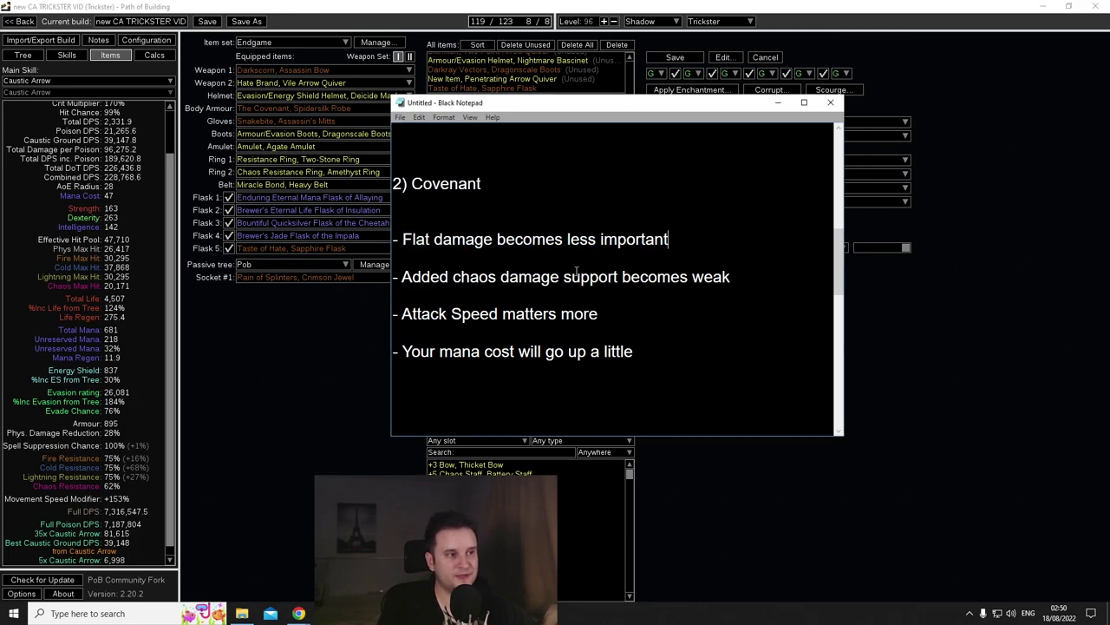
click(314, 328)
click(263, 41)
Compare EarlyGame and Endgame gear, checking the Covenant robe, and finish on EarlyGame
click(261, 63)
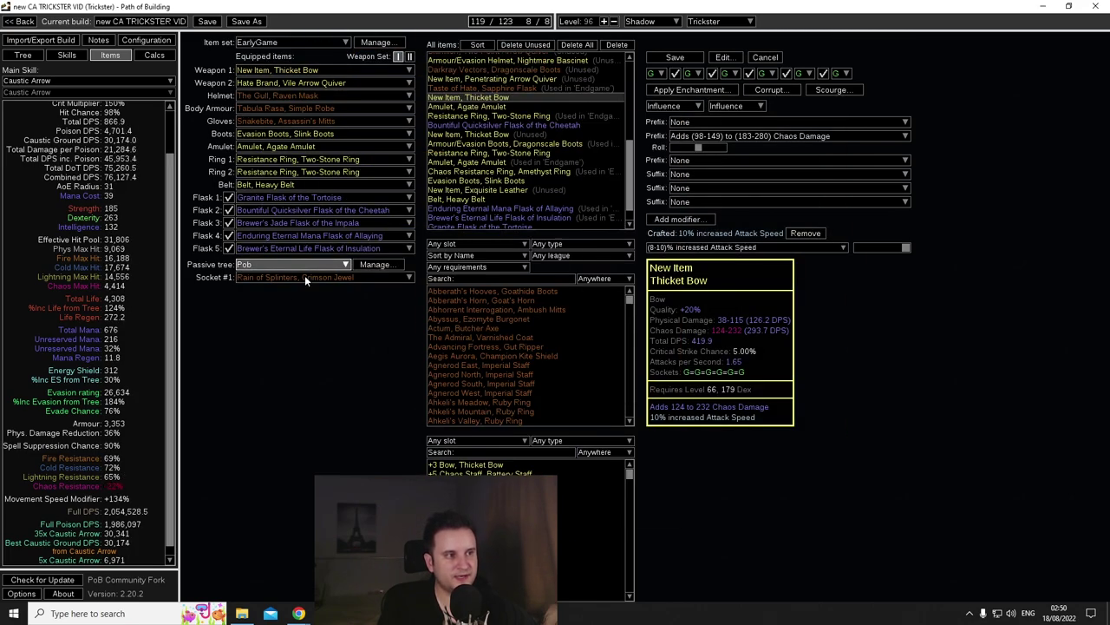
mouse_move(305, 170)
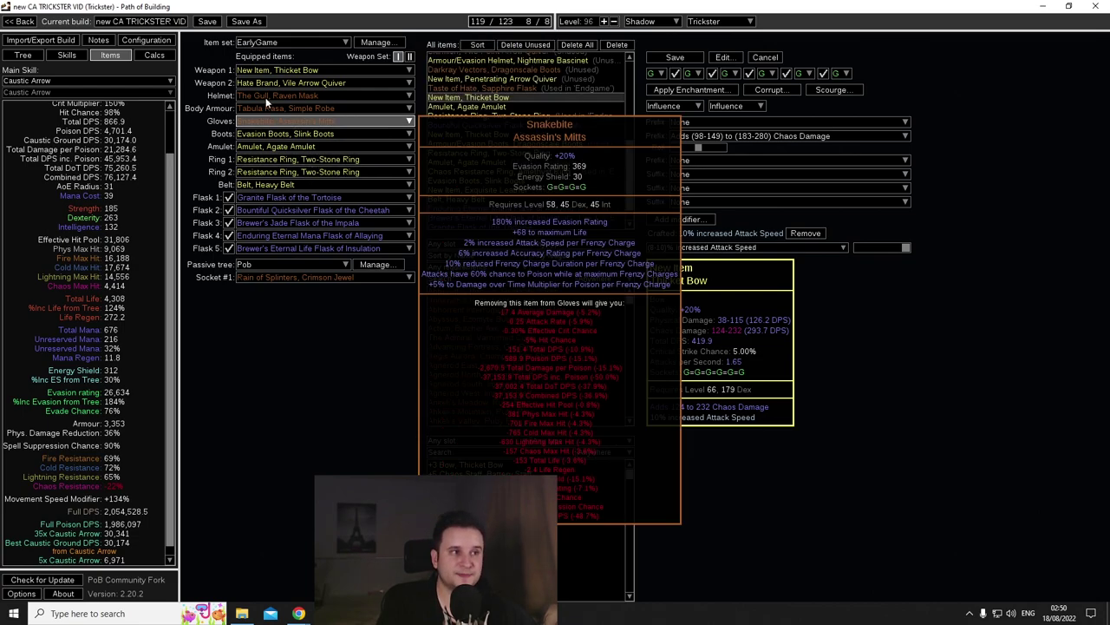
click(263, 41)
click(273, 54)
mouse_move(276, 135)
mouse_move(291, 111)
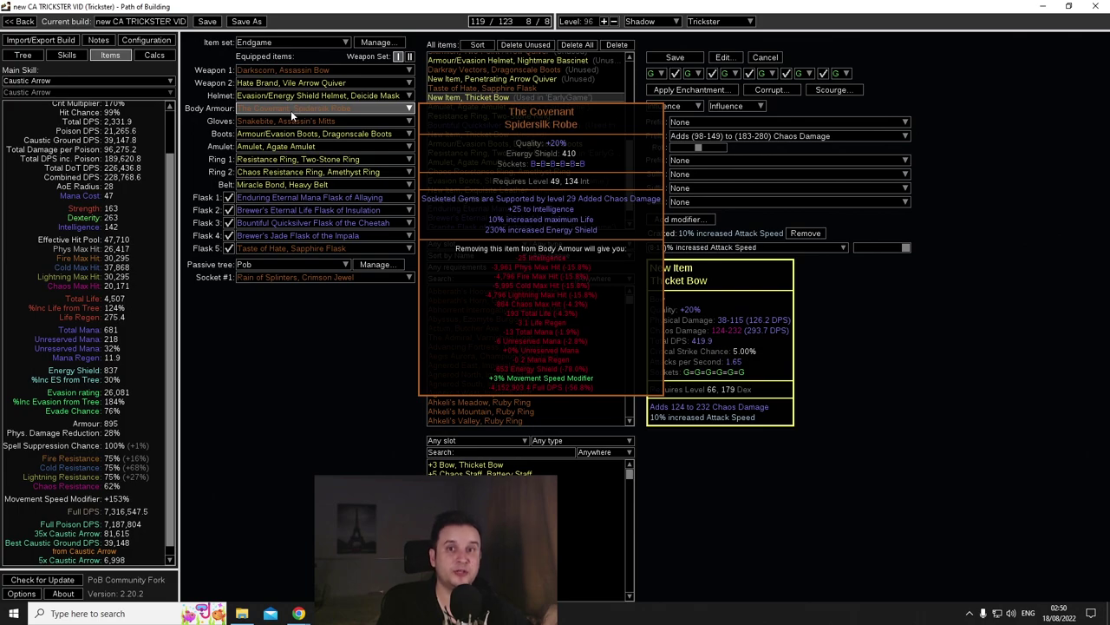
click(276, 42)
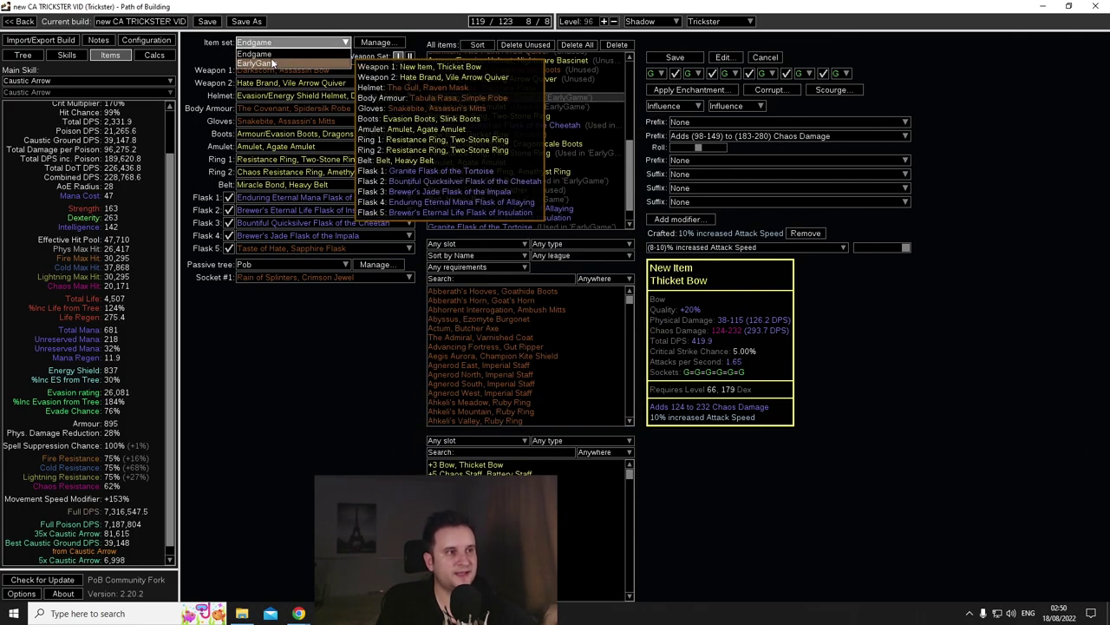
click(273, 63)
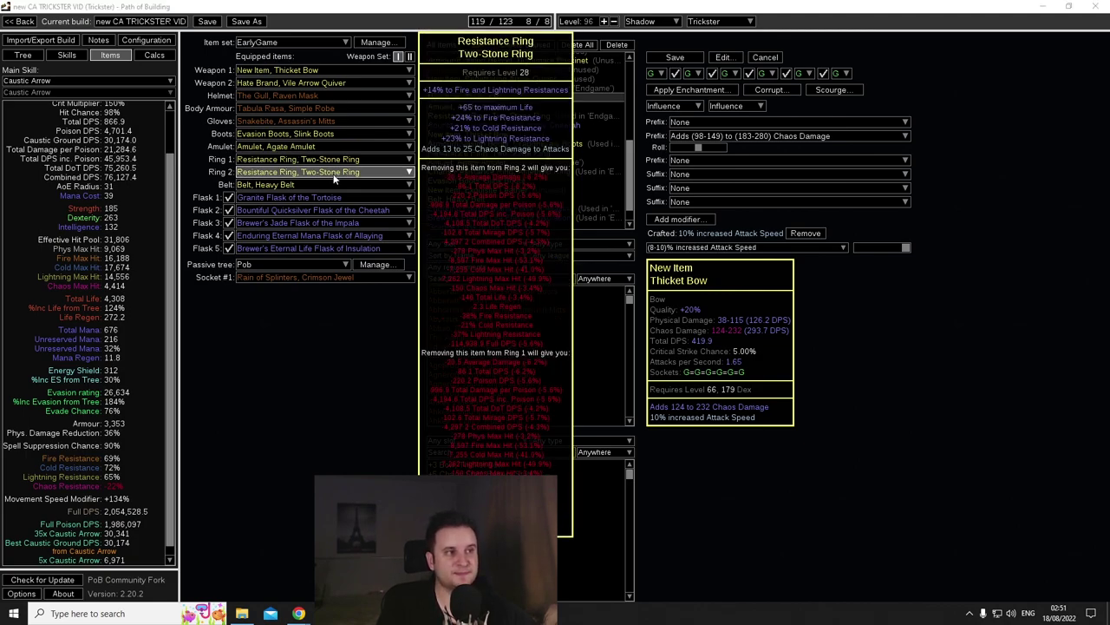
Highlight the Covenant notes on added chaos damage support and attack speed mattering more
key(alt+Tab)
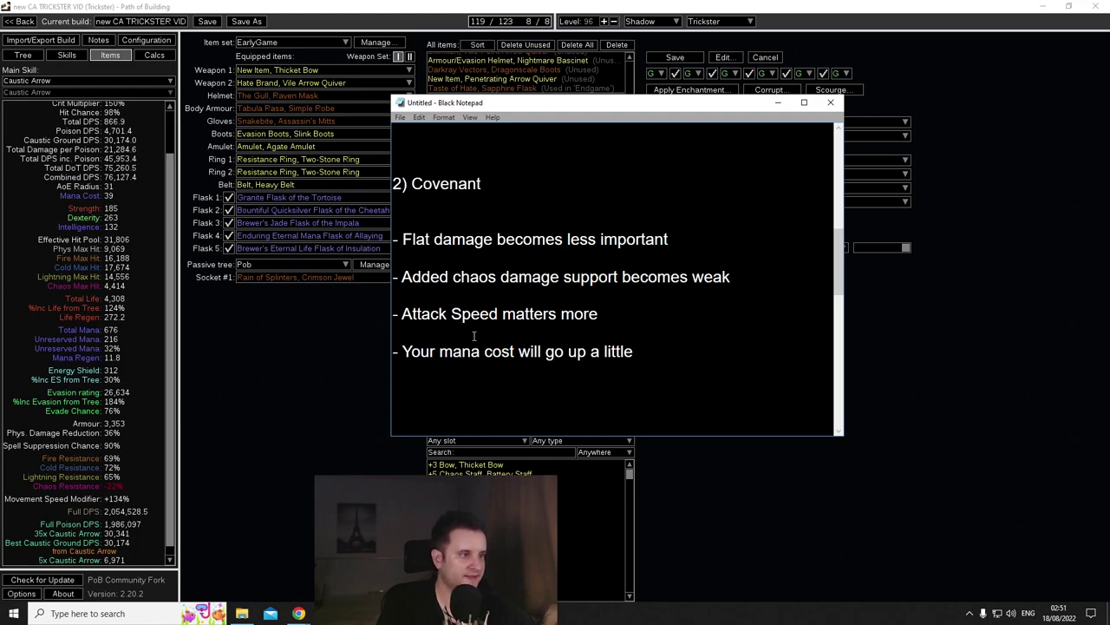
drag(402, 277, 746, 278)
click(746, 277)
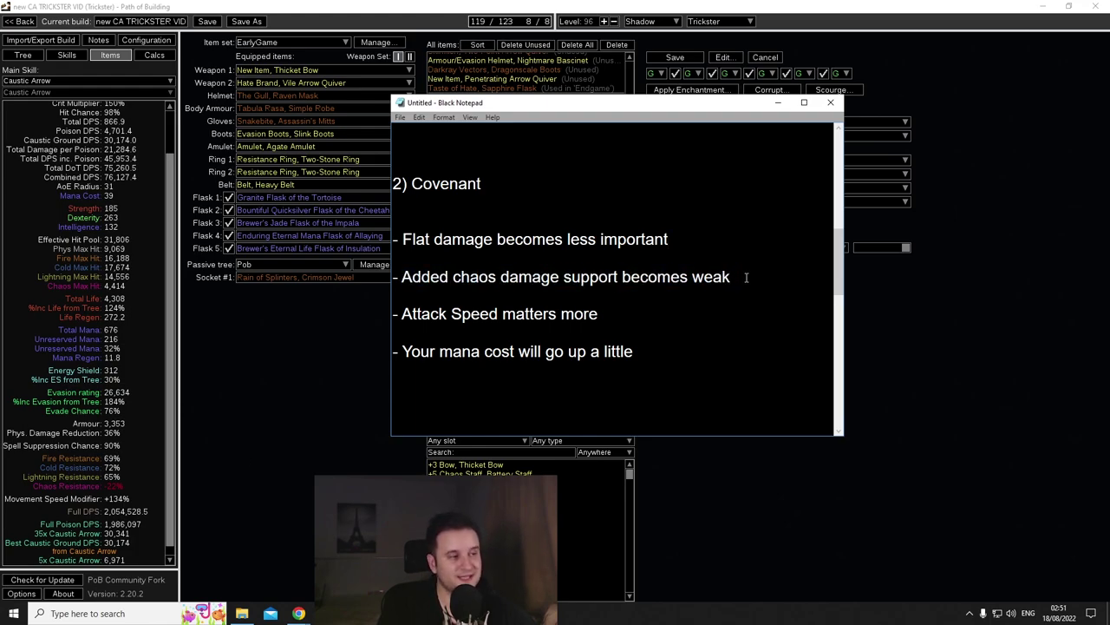
drag(733, 278, 402, 278)
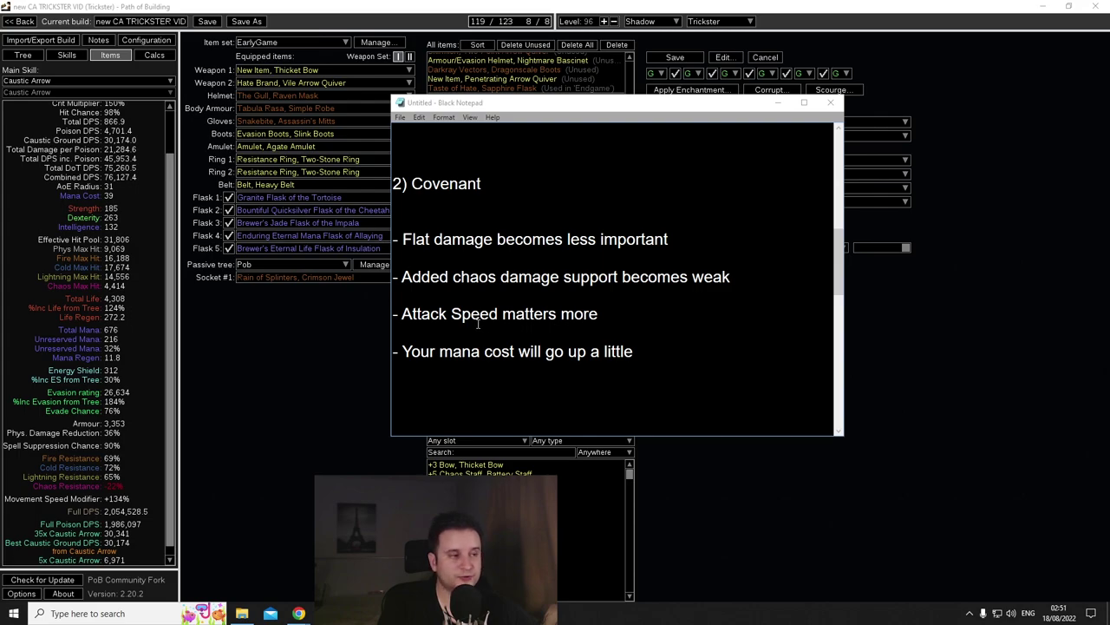
drag(398, 315, 608, 315)
Switch Path of Building's gear to the Endgame item set
click(233, 68)
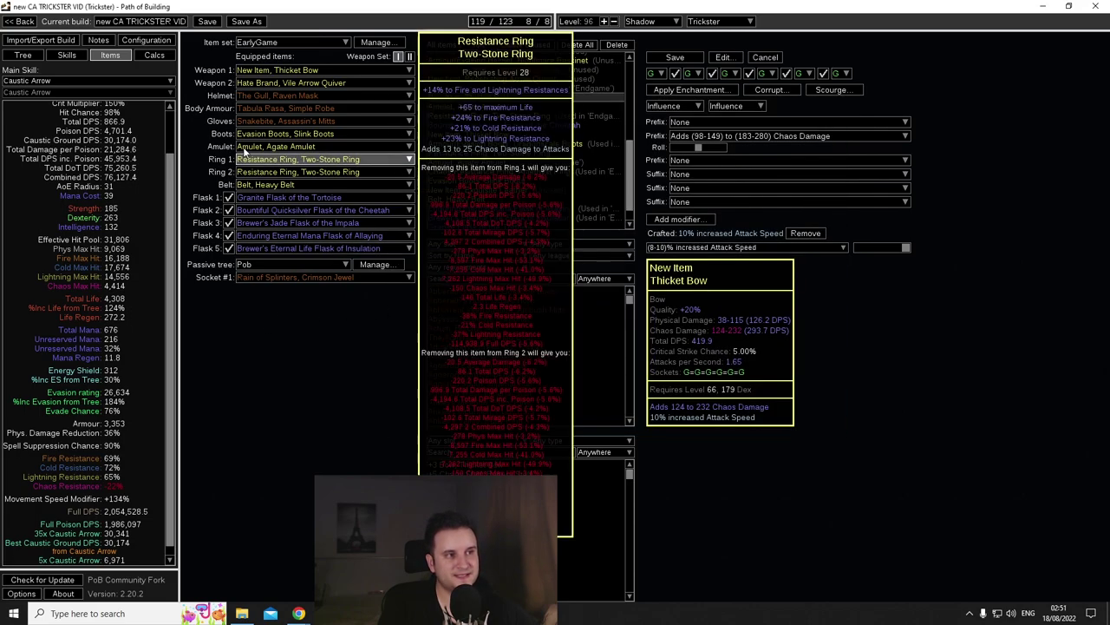
click(292, 42)
click(286, 63)
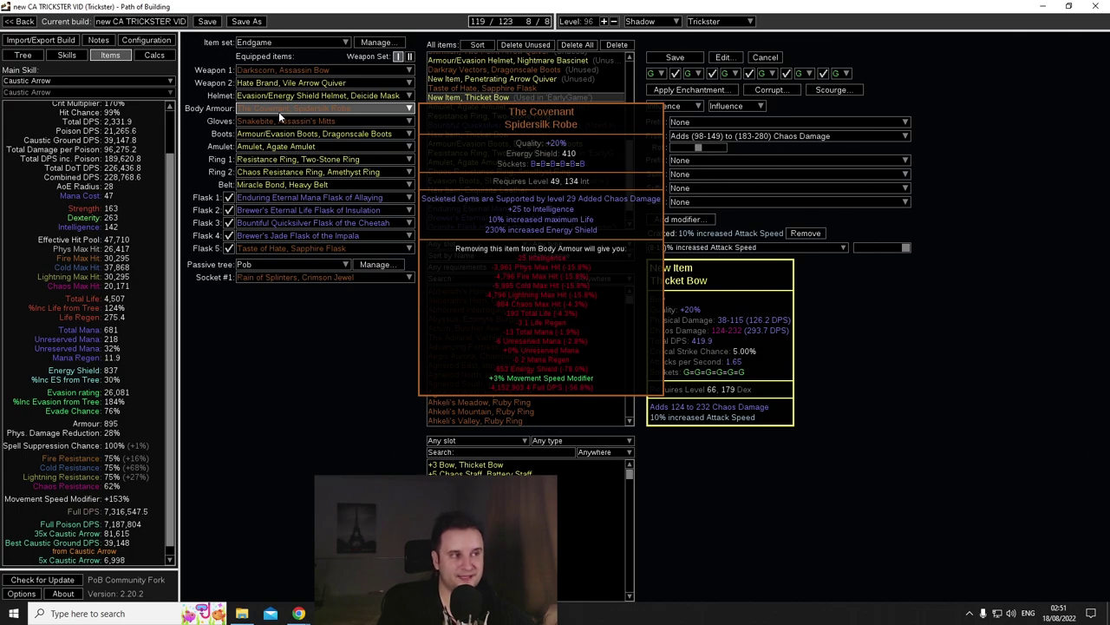
Highlight the Covenant note about mana cost going up, then return to the build
key(alt+Tab)
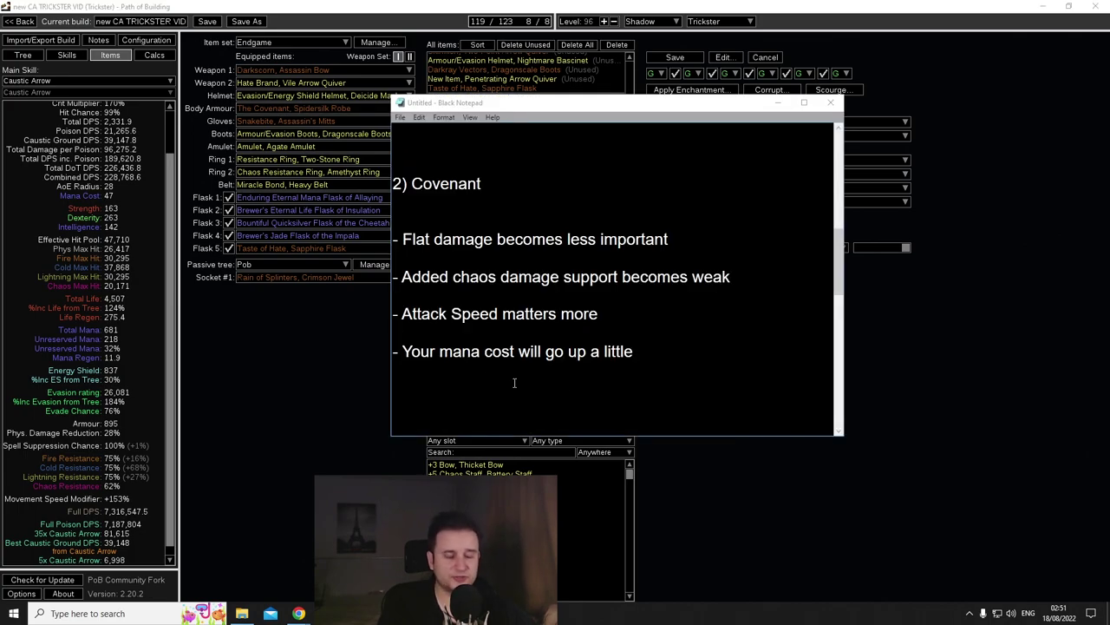
drag(403, 351, 646, 357)
key(alt+Tab)
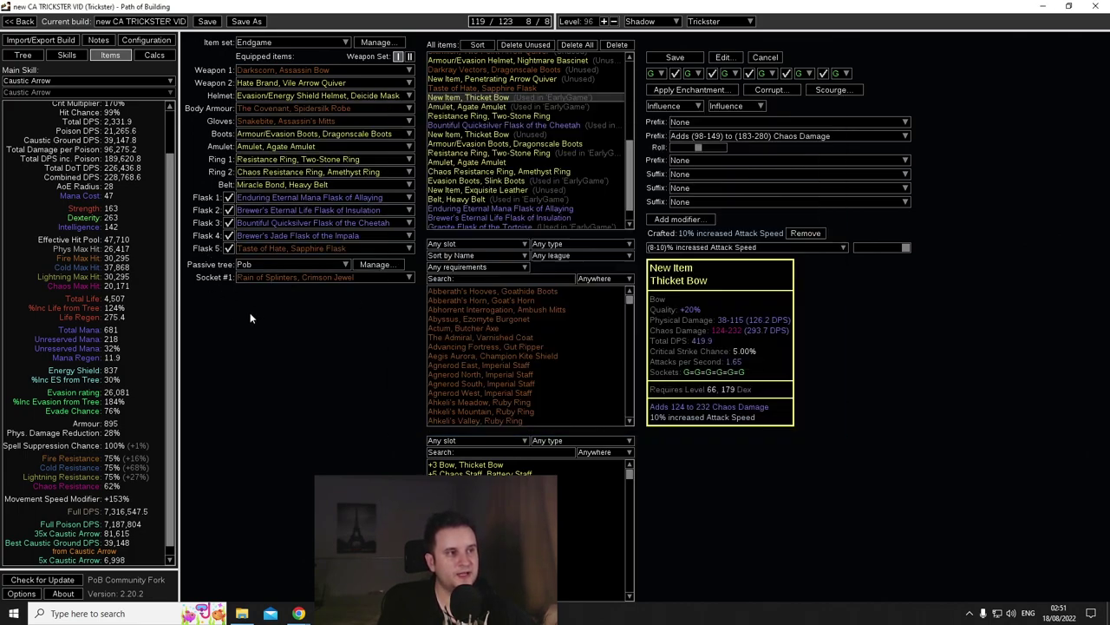
mouse_move(291, 109)
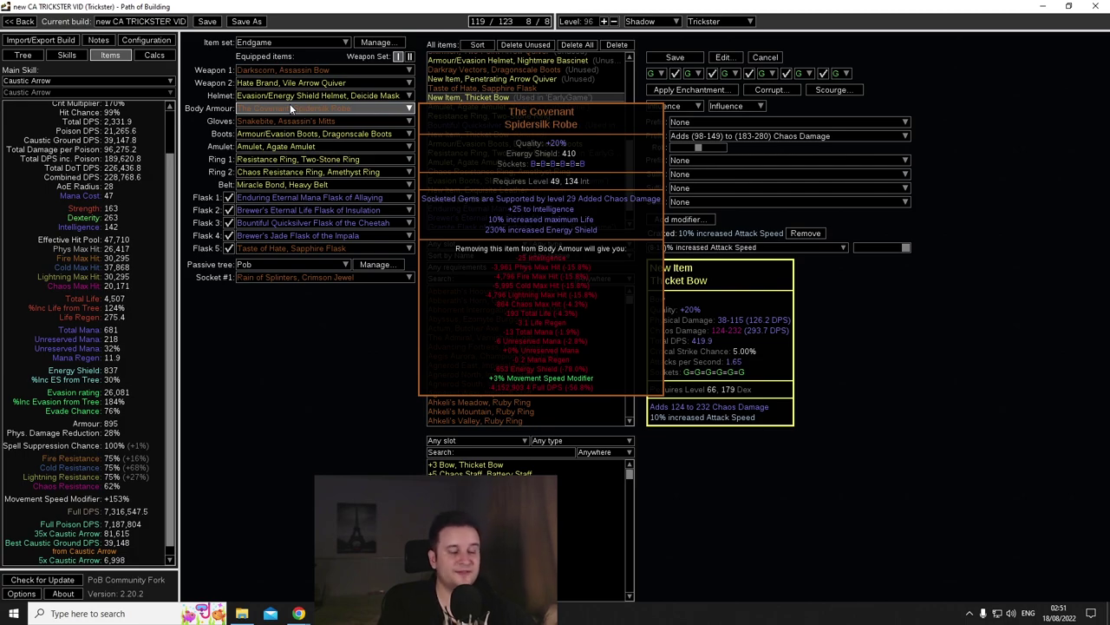
Check the Darkscorn notes, try the EarlyGame item set, then settle back on Endgame
key(alt+Tab)
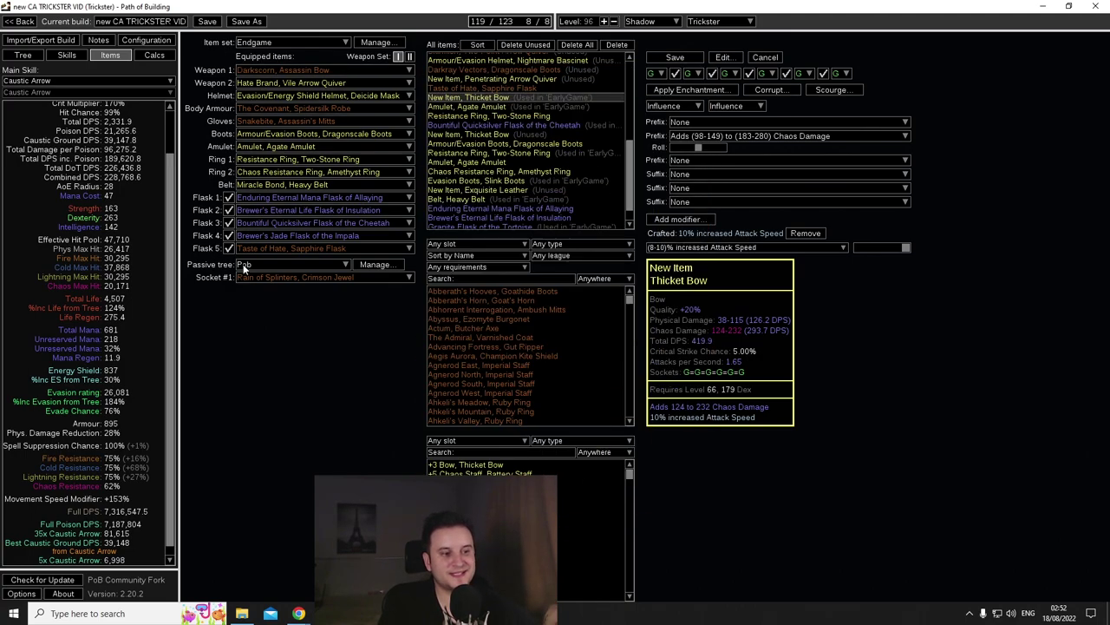
scroll(160, 365, down, 1)
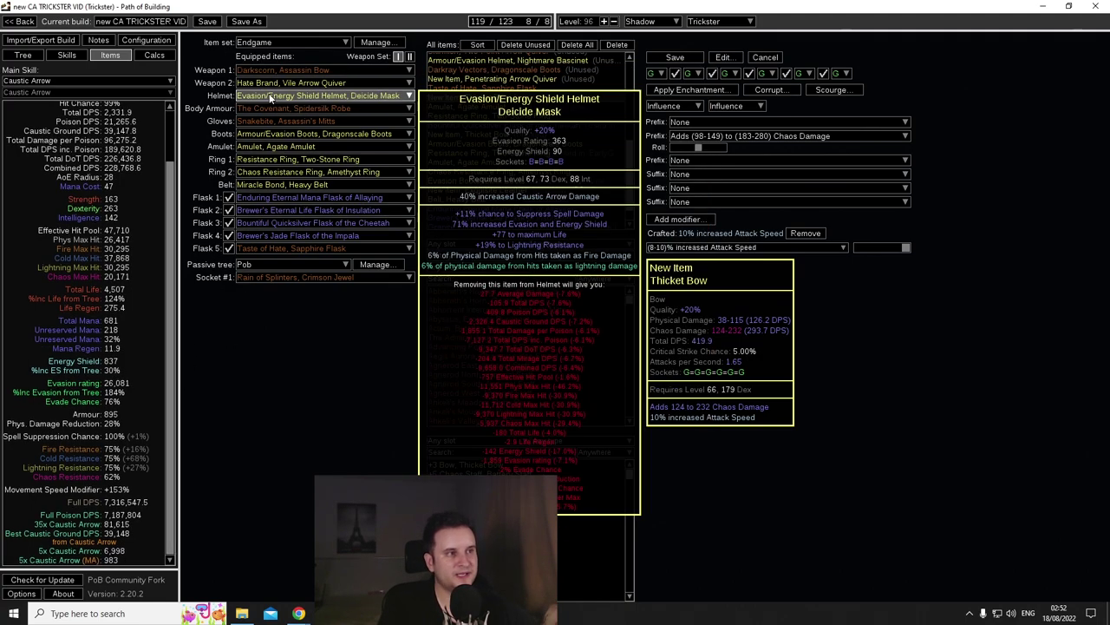
click(283, 46)
click(276, 57)
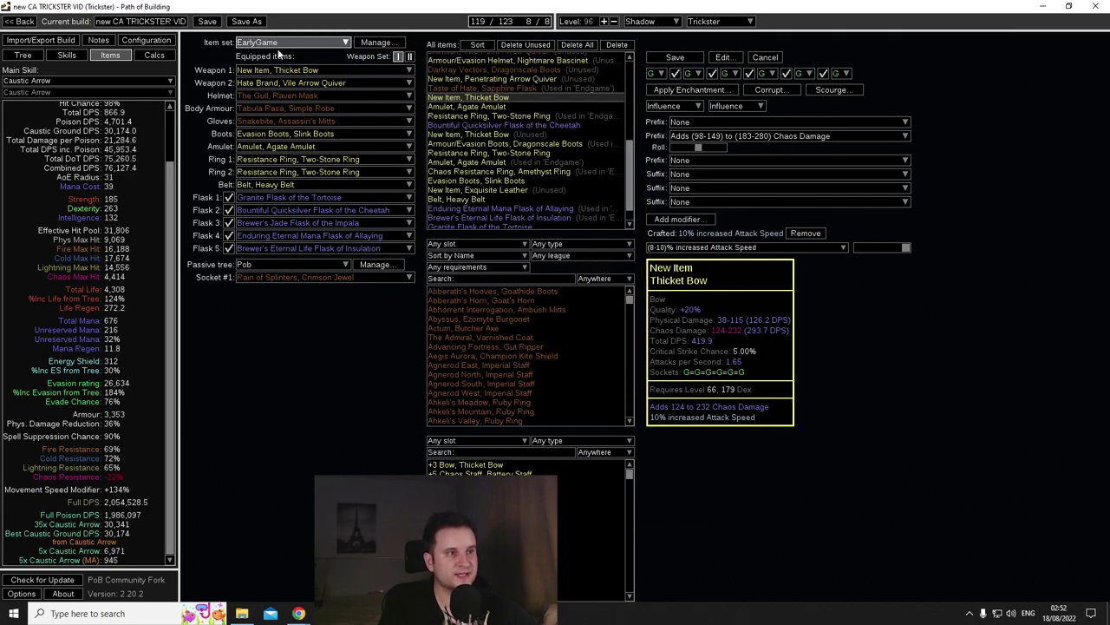
click(301, 46)
click(301, 46)
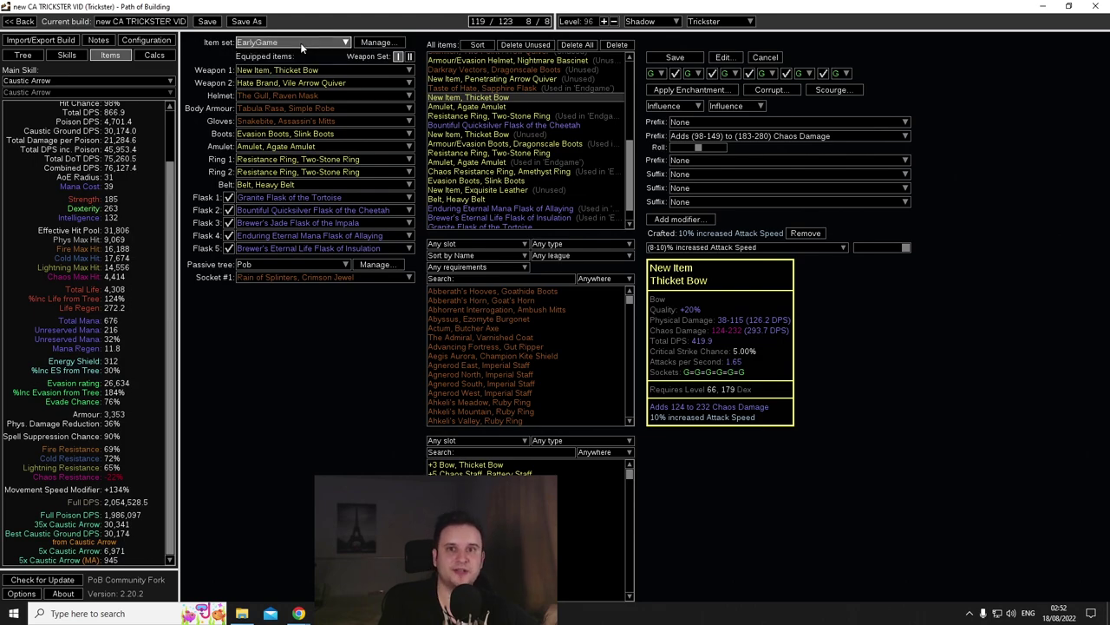
click(300, 43)
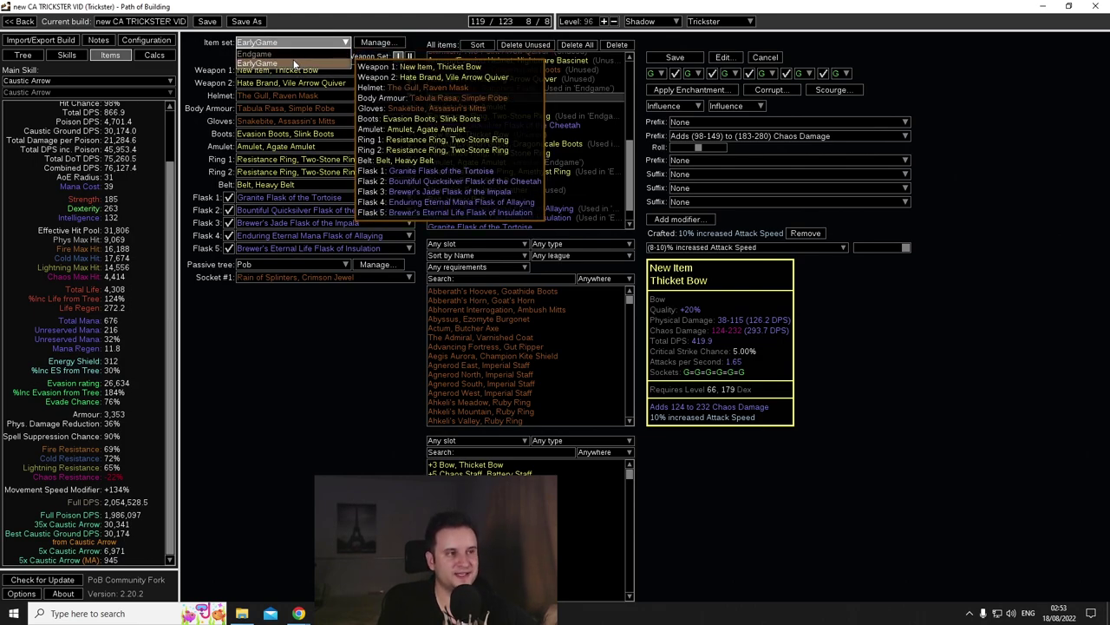
click(264, 53)
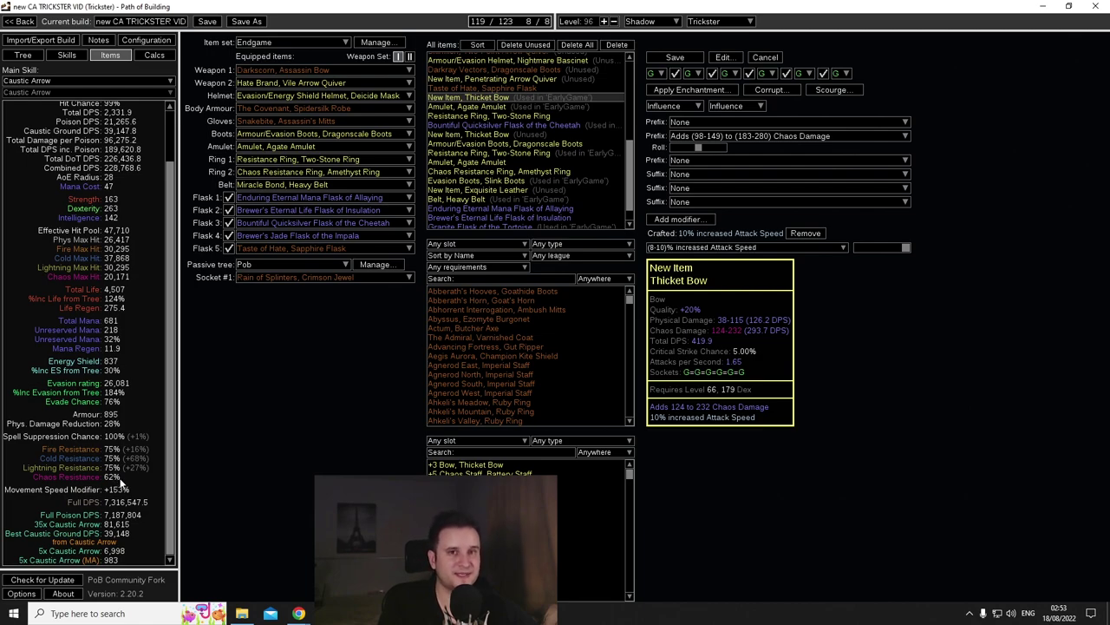
Look around the passive tree, then go back to the equipped items page
click(24, 54)
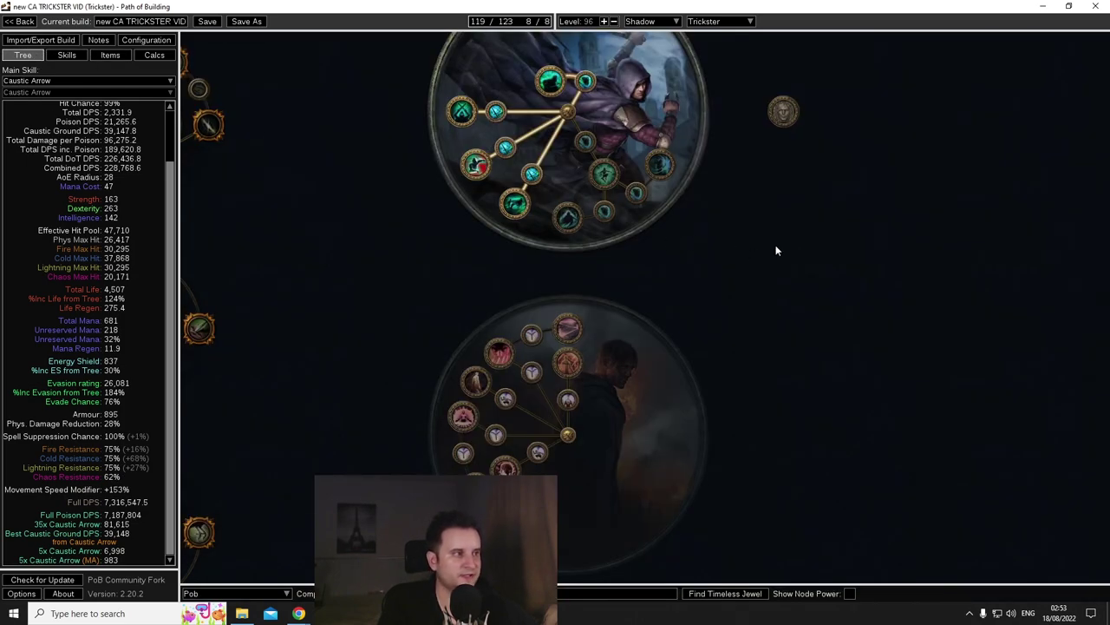
scroll(775, 251, down, 3)
scroll(511, 303, up, 1)
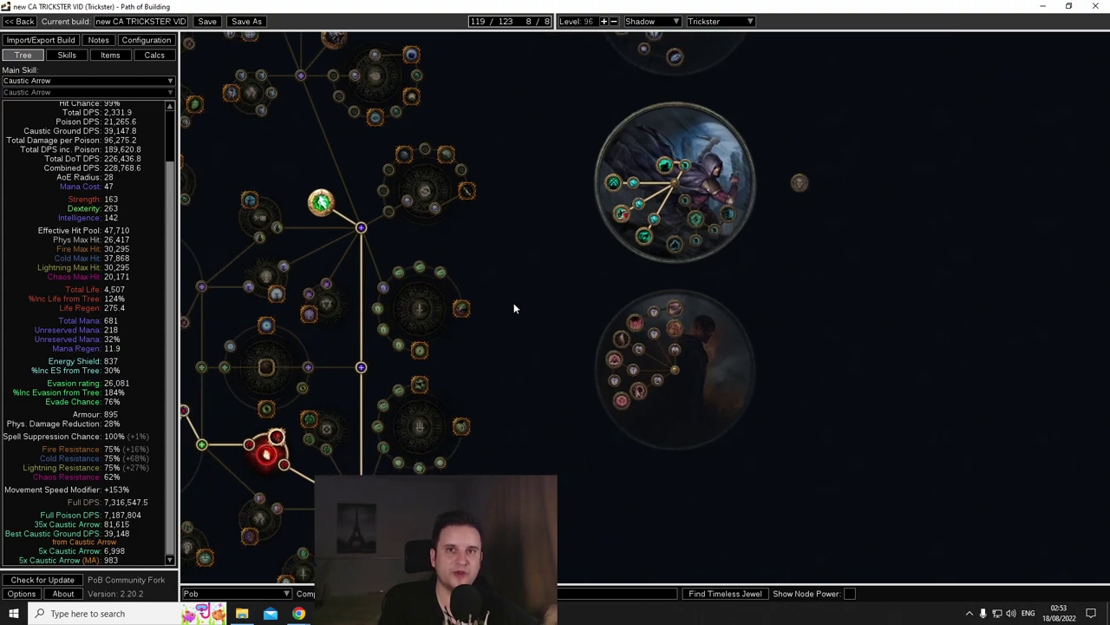
scroll(511, 306, down, 1)
drag(536, 290, 577, 199)
scroll(579, 281, down, 1)
drag(578, 281, 656, 154)
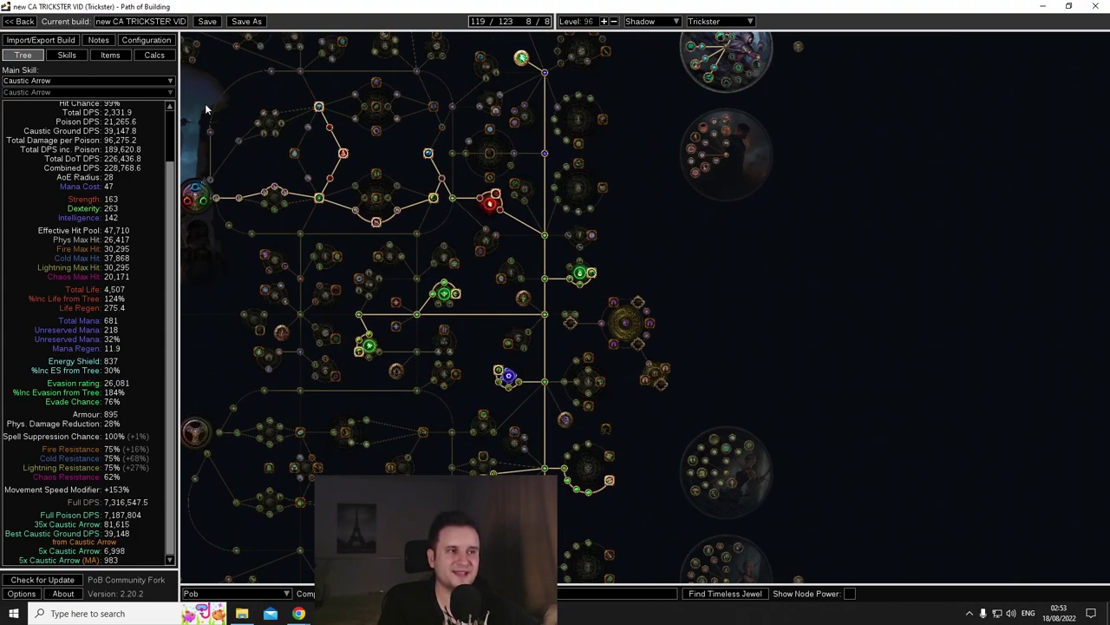
click(110, 55)
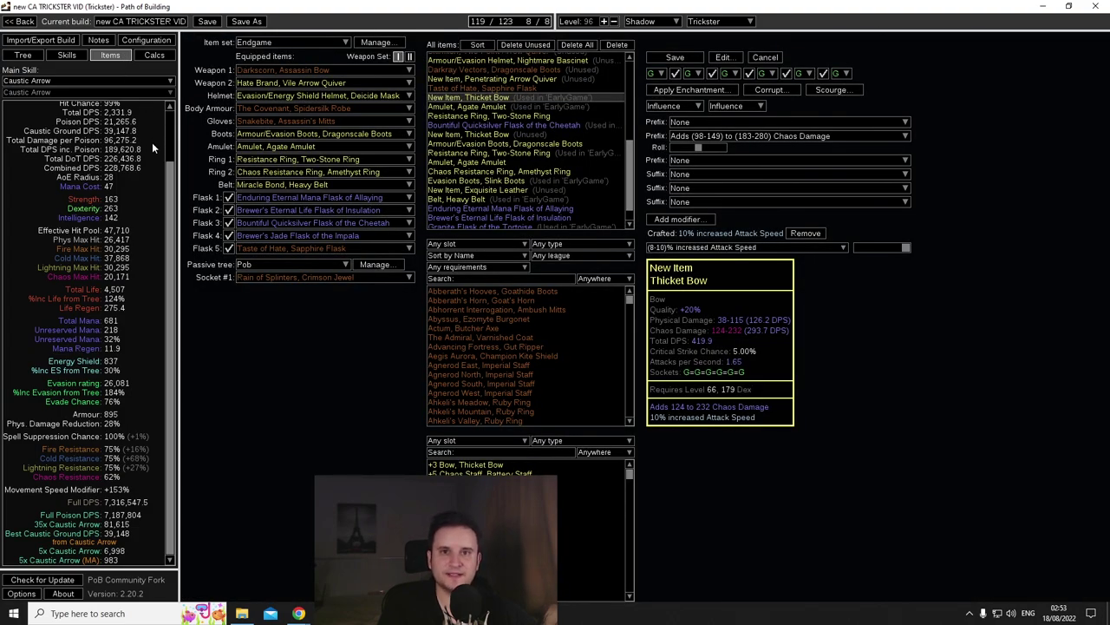
mouse_move(259, 68)
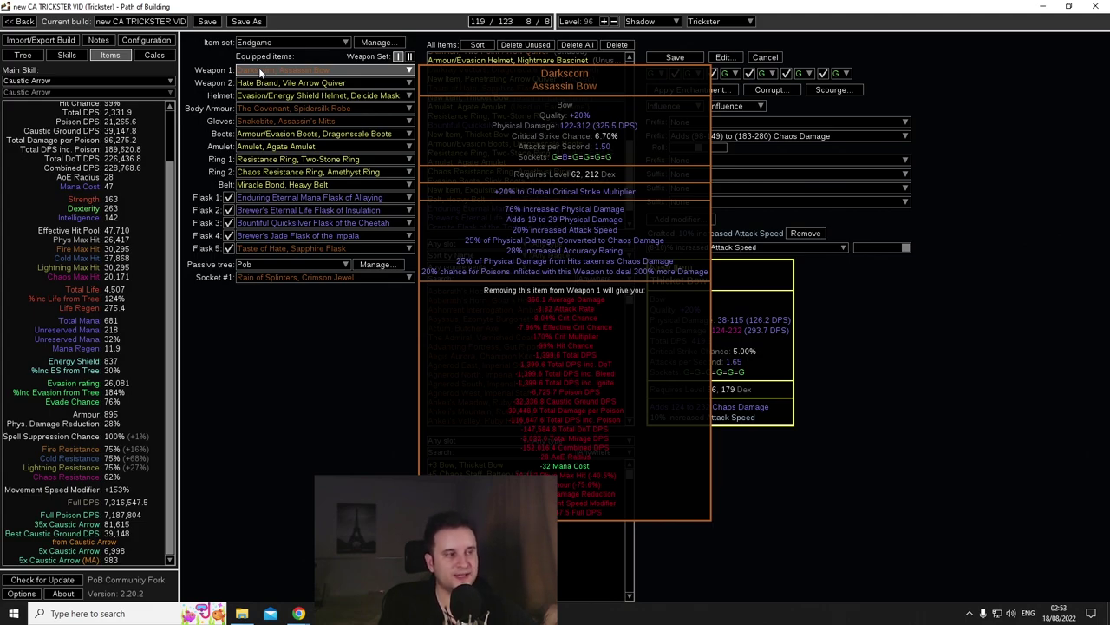
Allocate the One with Evil passives and show the Resistance and Ailment Protection Mastery choices
key(ctrl+1)
drag(650, 199, 648, 223)
scroll(530, 192, up, 2)
drag(532, 198, 503, 182)
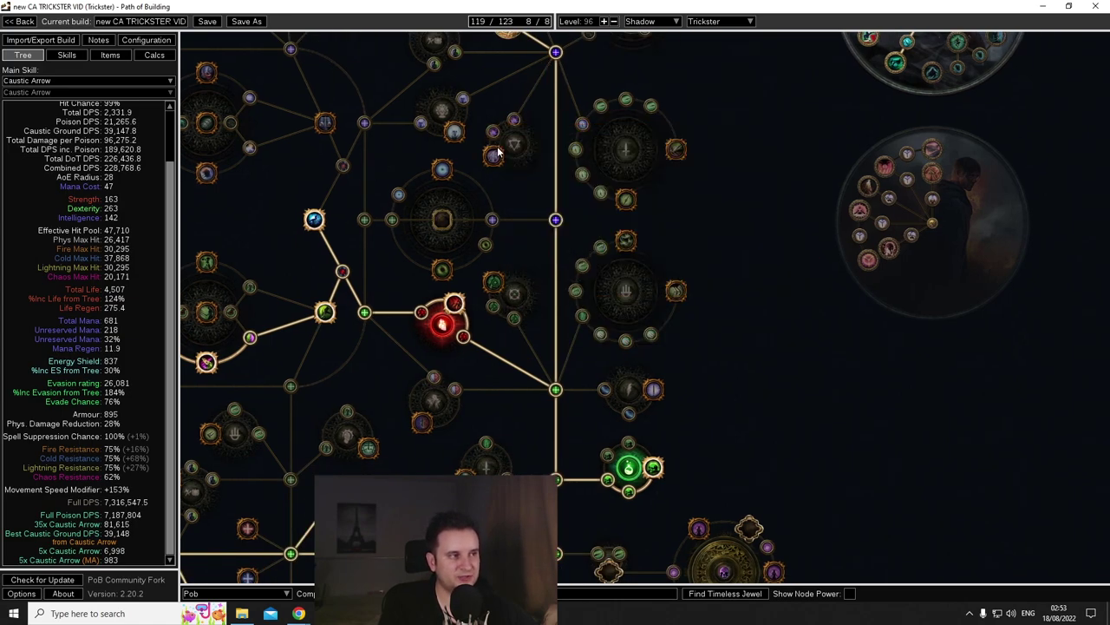
click(494, 156)
scroll(486, 153, up, 1)
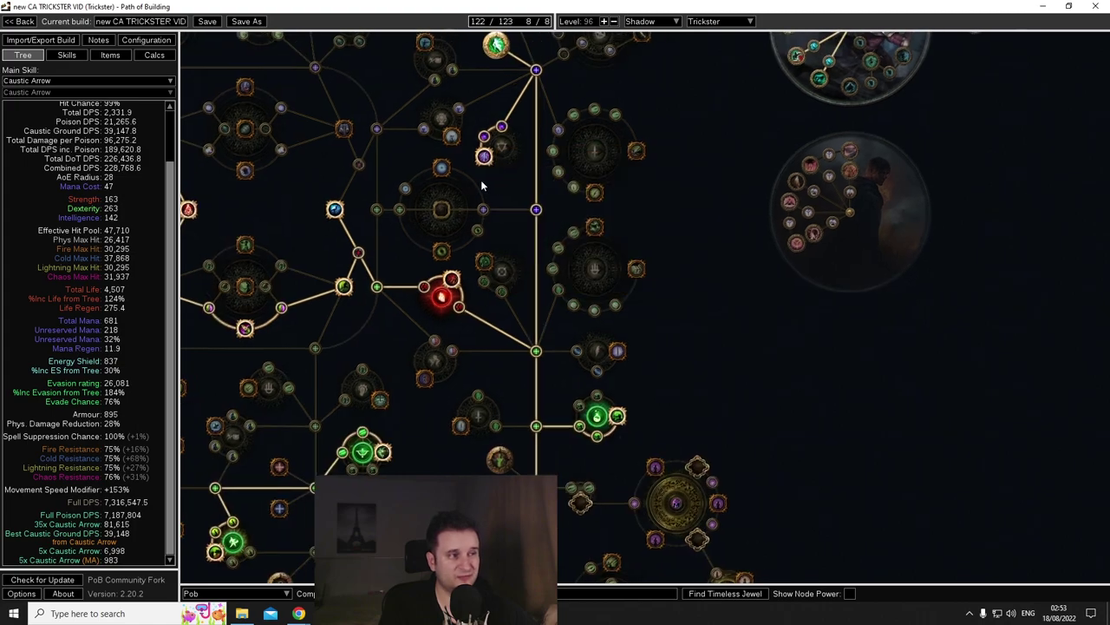
click(440, 149)
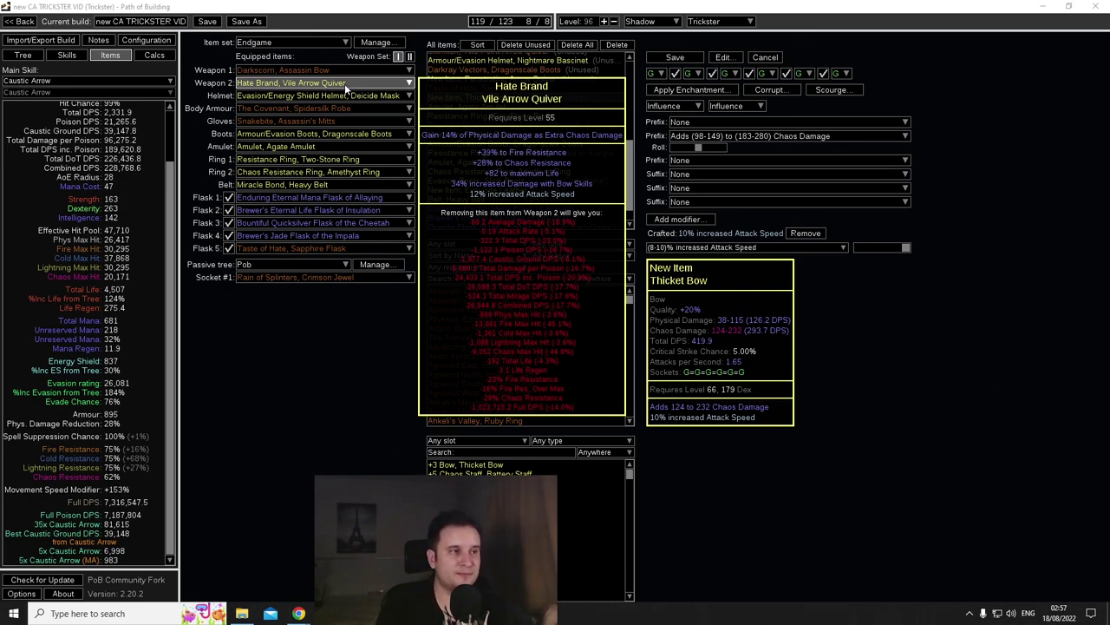
Highlight the Accuracy and Chance to Poison tip, stressing Accuracy, then return to the items
key(alt+Tab)
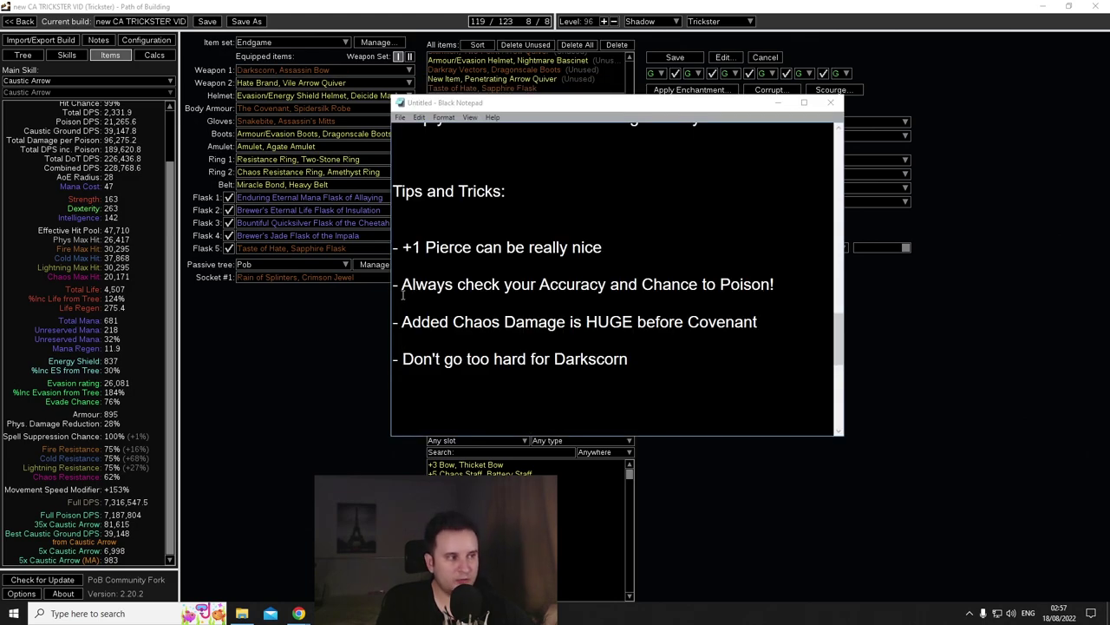
drag(402, 285, 789, 286)
click(789, 286)
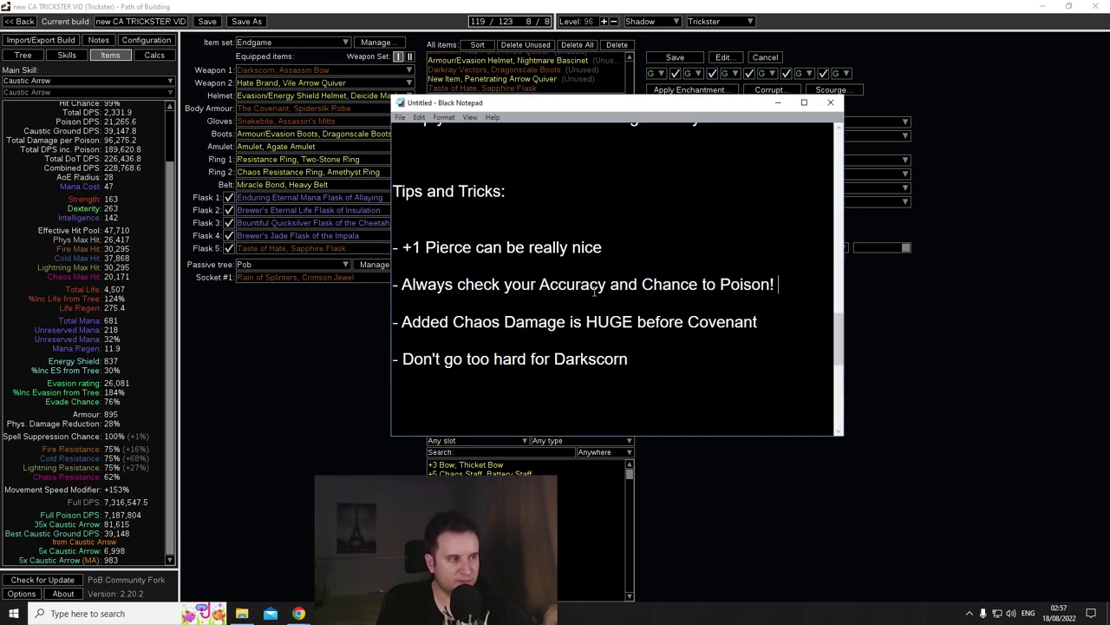
double_click(564, 286)
click(539, 287)
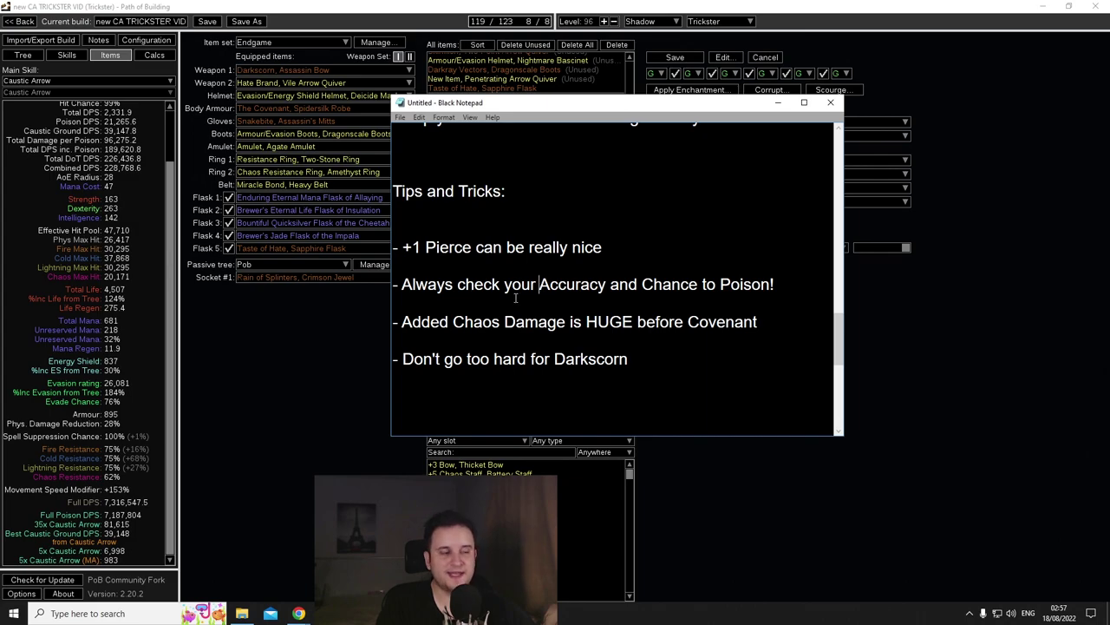
click(310, 399)
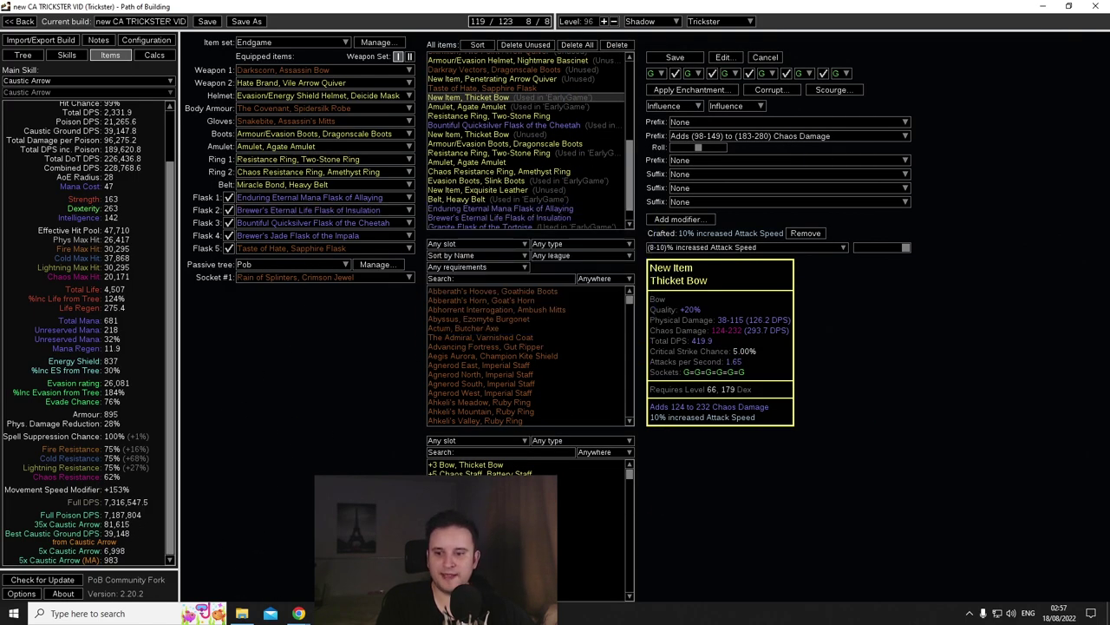
Highlight the phrase 'Chance to Poison' in the tips notes
key(alt+Tab)
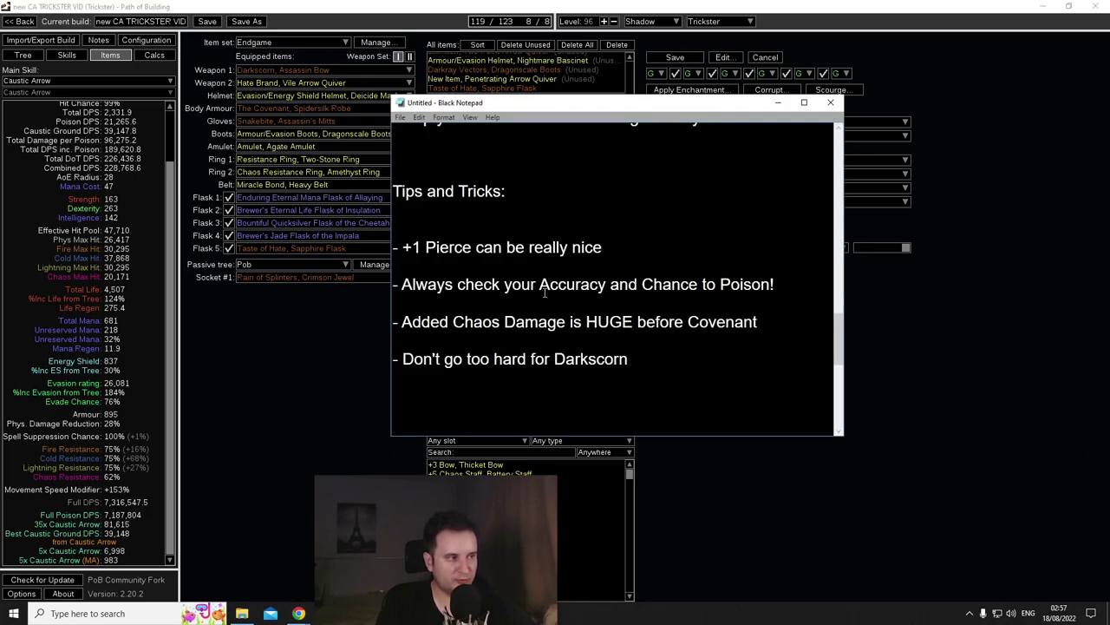
drag(642, 285, 770, 284)
click(771, 285)
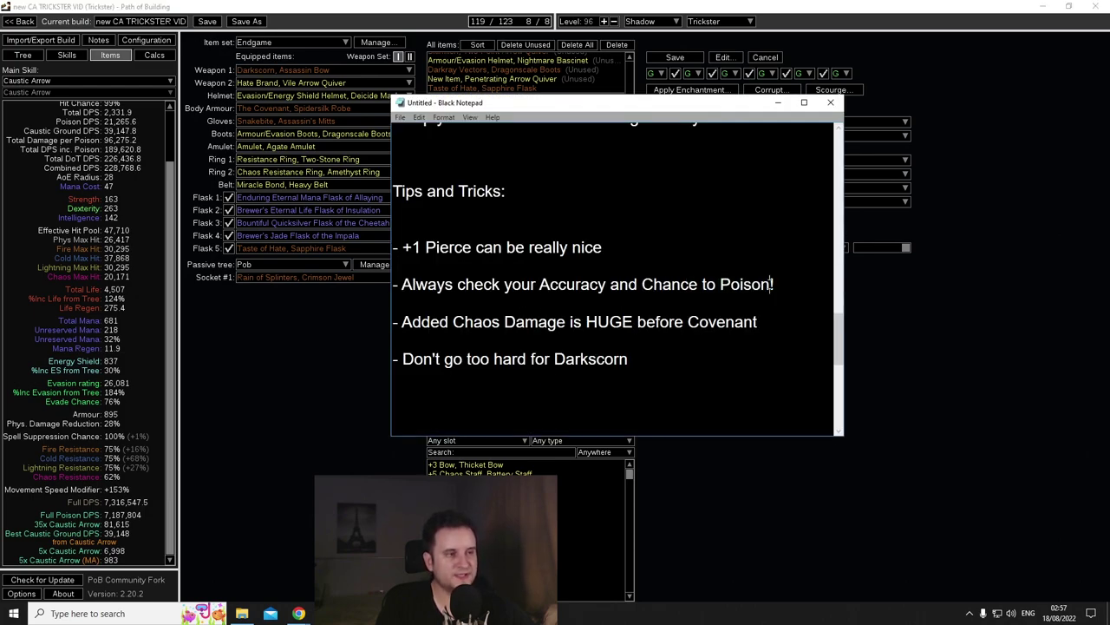
In Path of Building, view the skill gem setup, then the passive tree
click(354, 331)
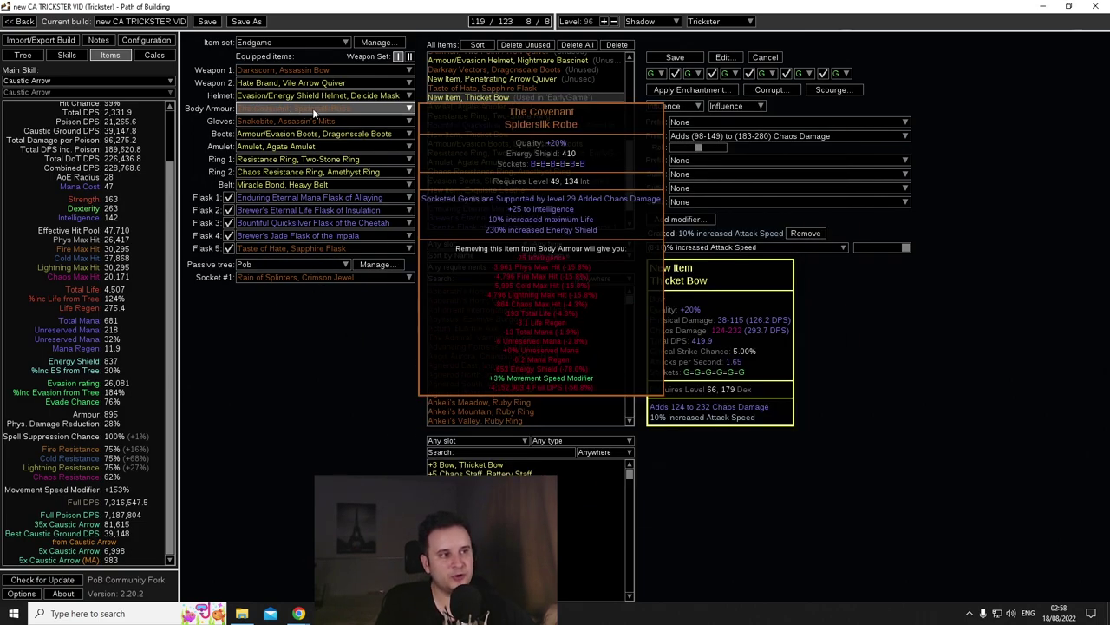
mouse_move(314, 123)
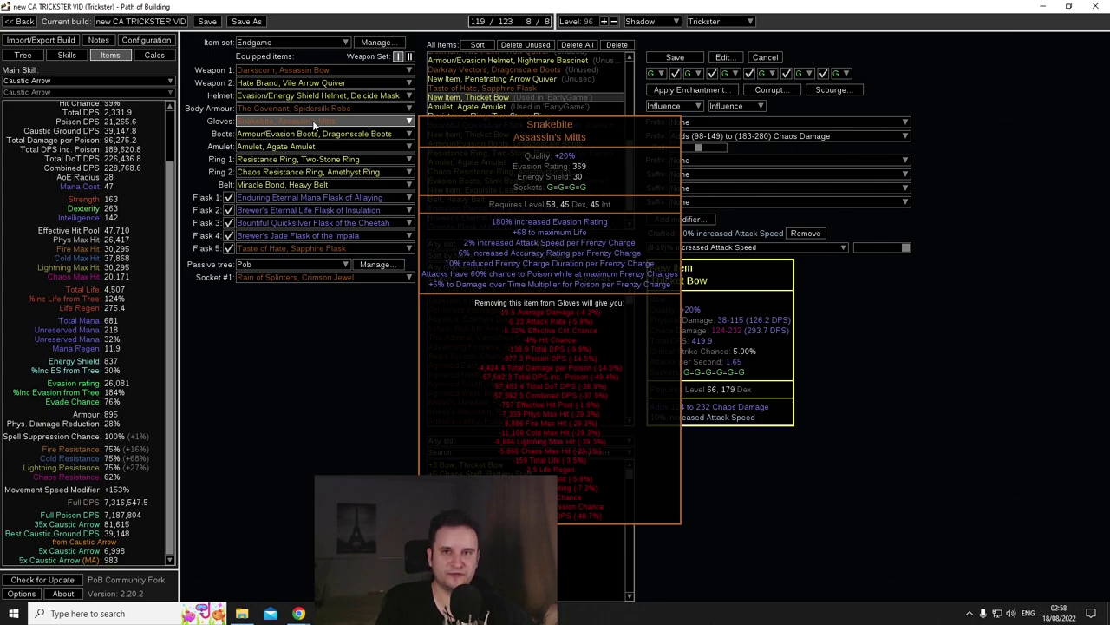
click(67, 55)
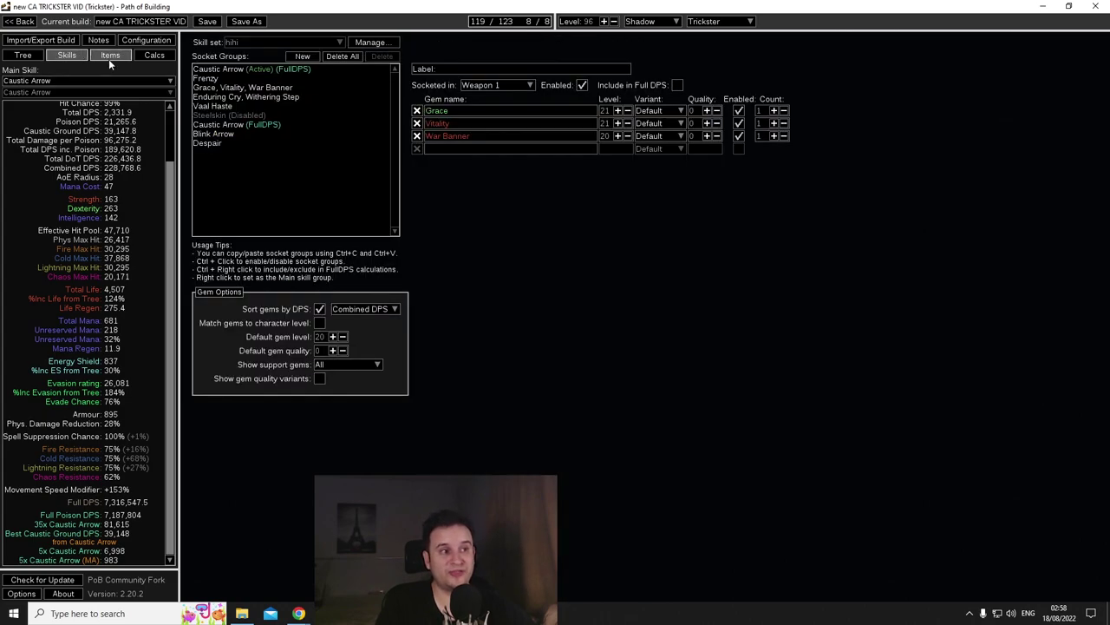
click(22, 55)
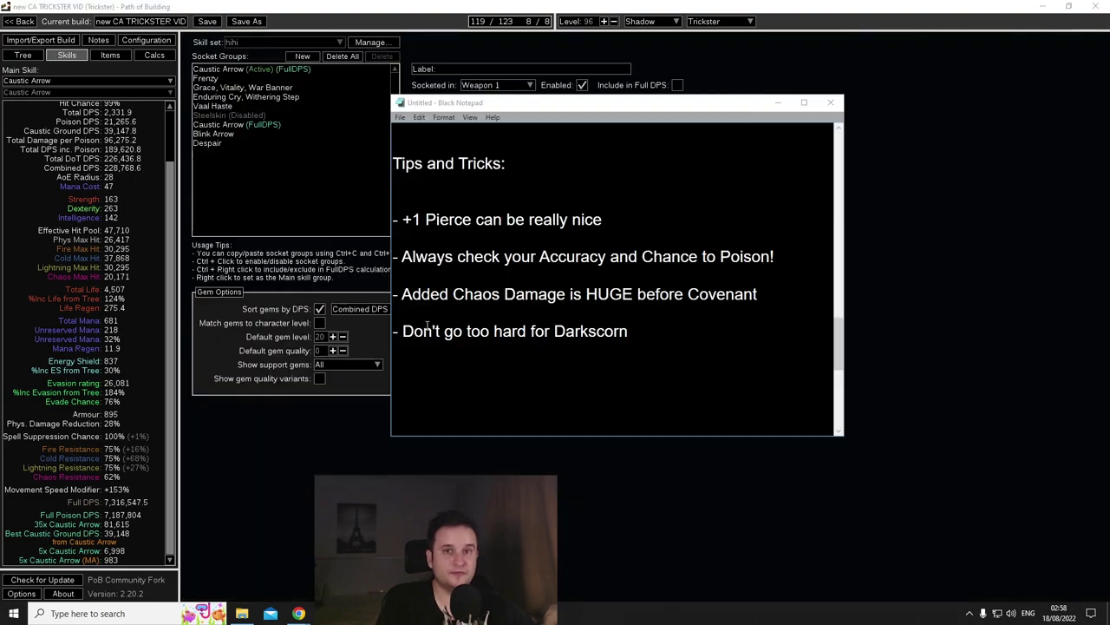
Highlight the Added Chaos Damage tip, then return to Path of Building
drag(396, 294, 758, 294)
click(768, 298)
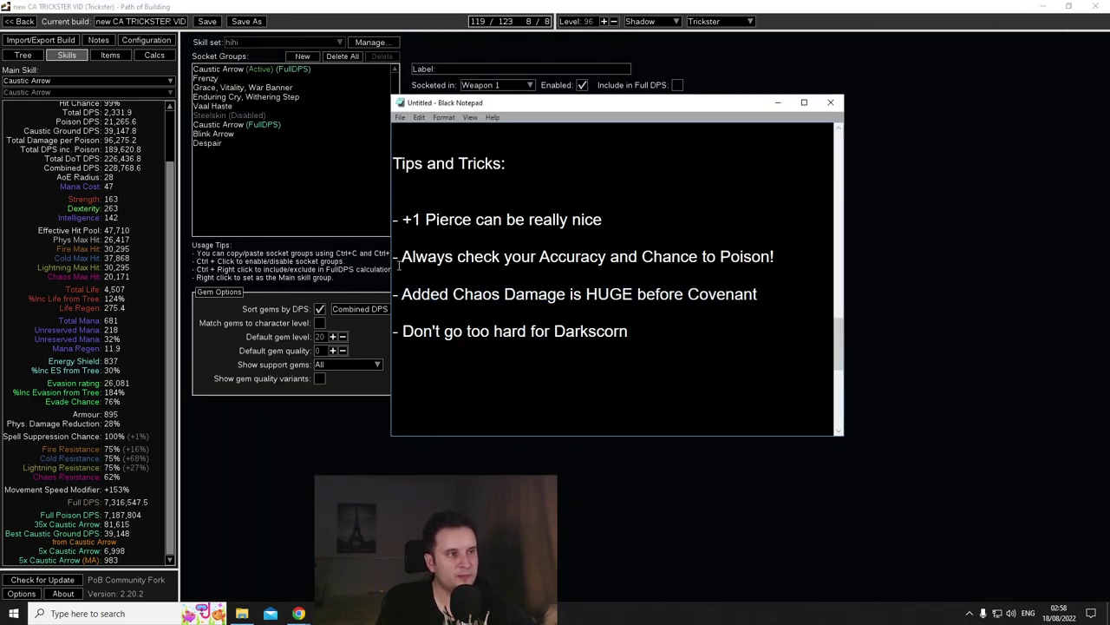
click(324, 220)
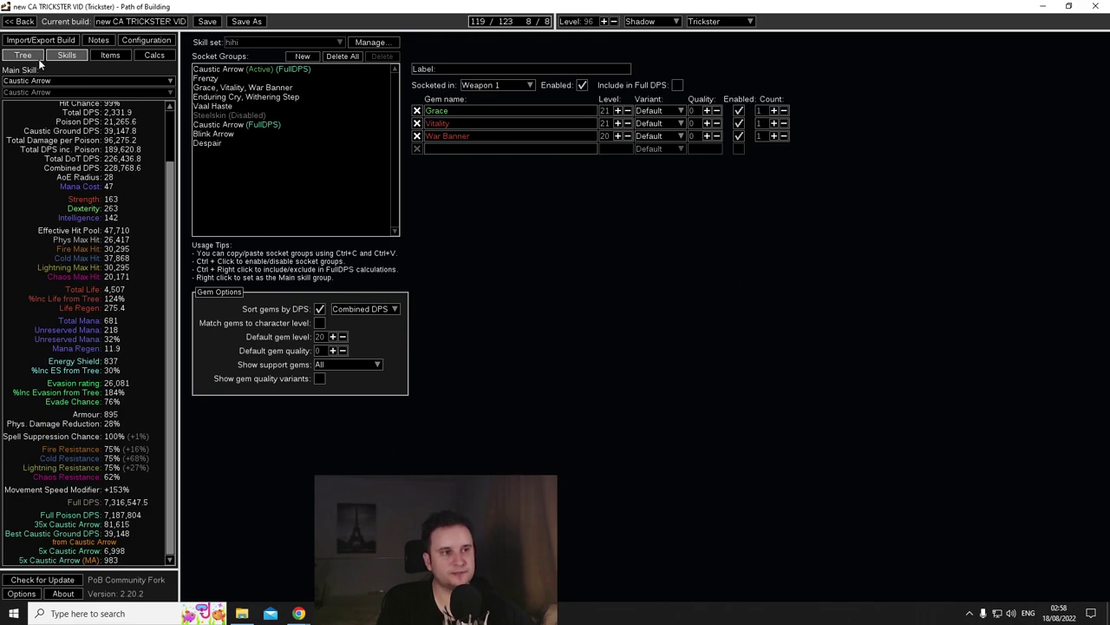
On the Items page, switch the gear to the EarlyGame item set
click(108, 56)
mouse_move(249, 185)
mouse_move(294, 177)
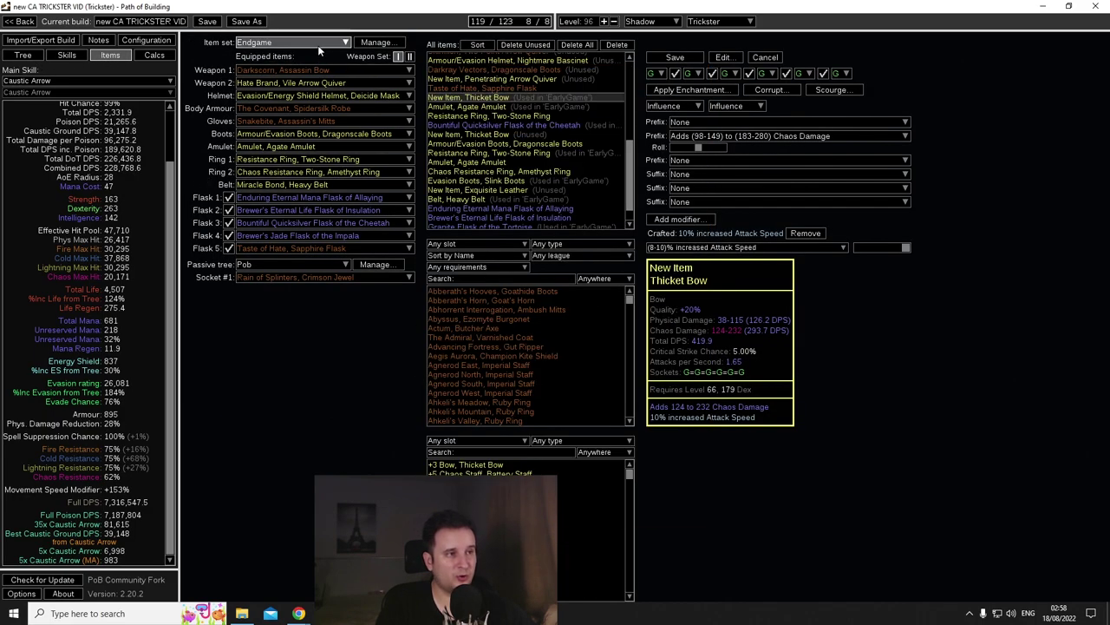
click(292, 41)
click(295, 65)
mouse_move(317, 173)
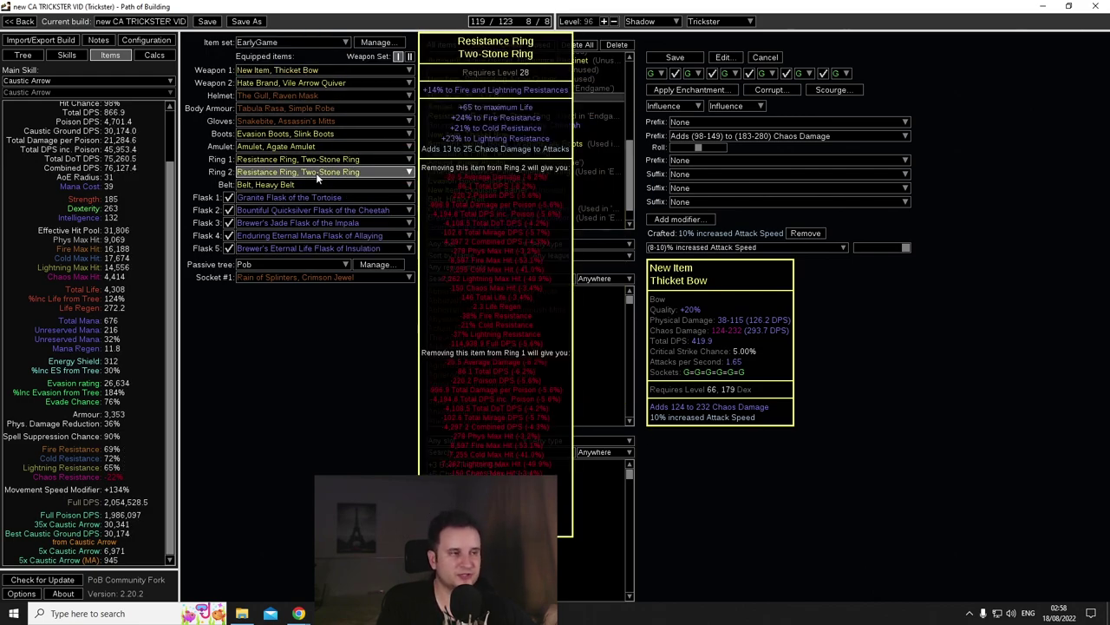
mouse_move(321, 150)
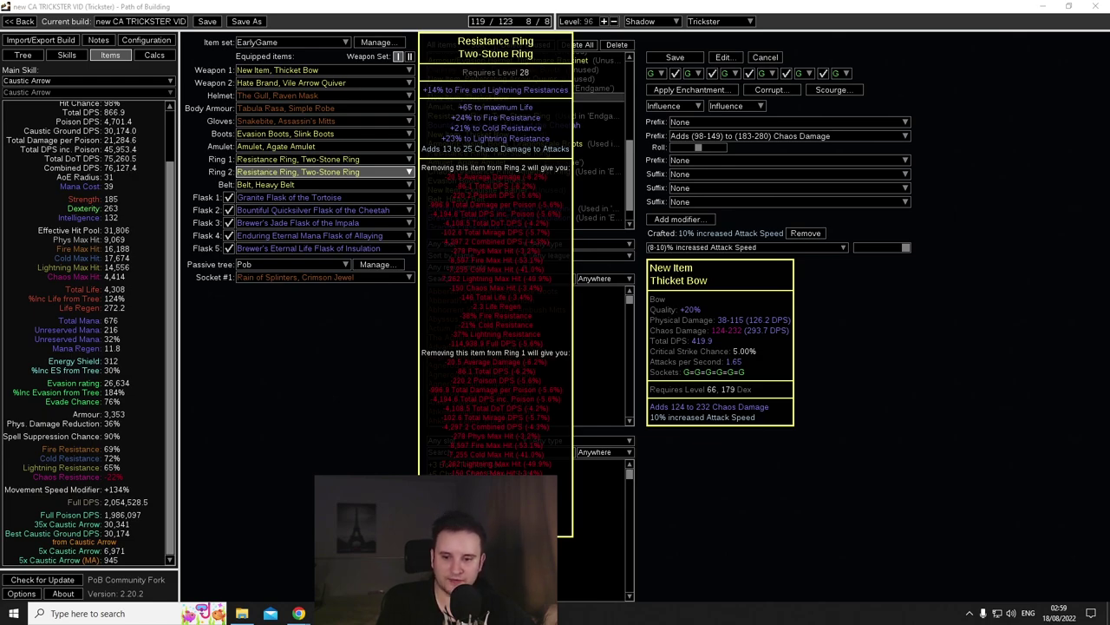
Highlight the tip on getting Chaos Damage before Covenant in the notes
key(alt+Tab)
drag(490, 296, 749, 294)
click(767, 293)
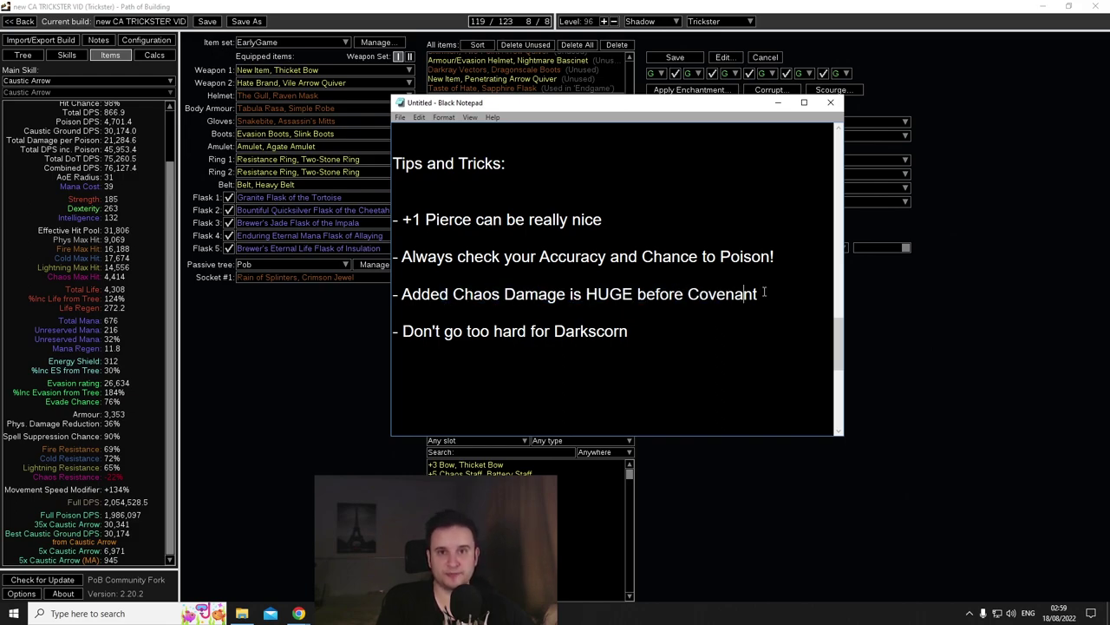
Highlight the Darkscorn tip, restore the Endgame item set, and list main-hand weapon options
drag(633, 331, 404, 335)
click(248, 344)
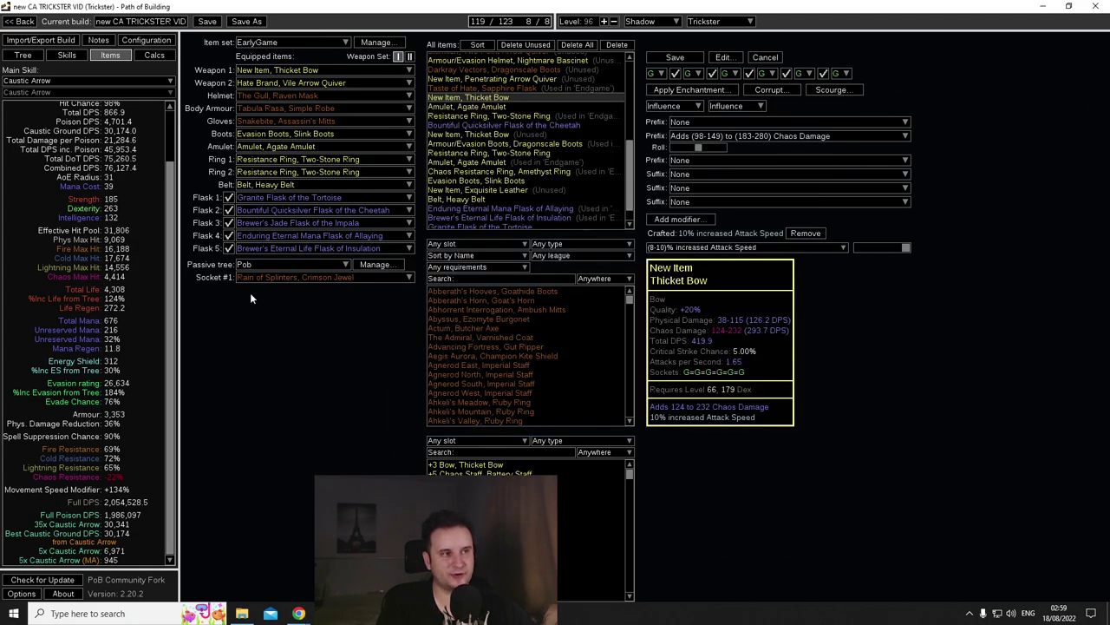
click(266, 41)
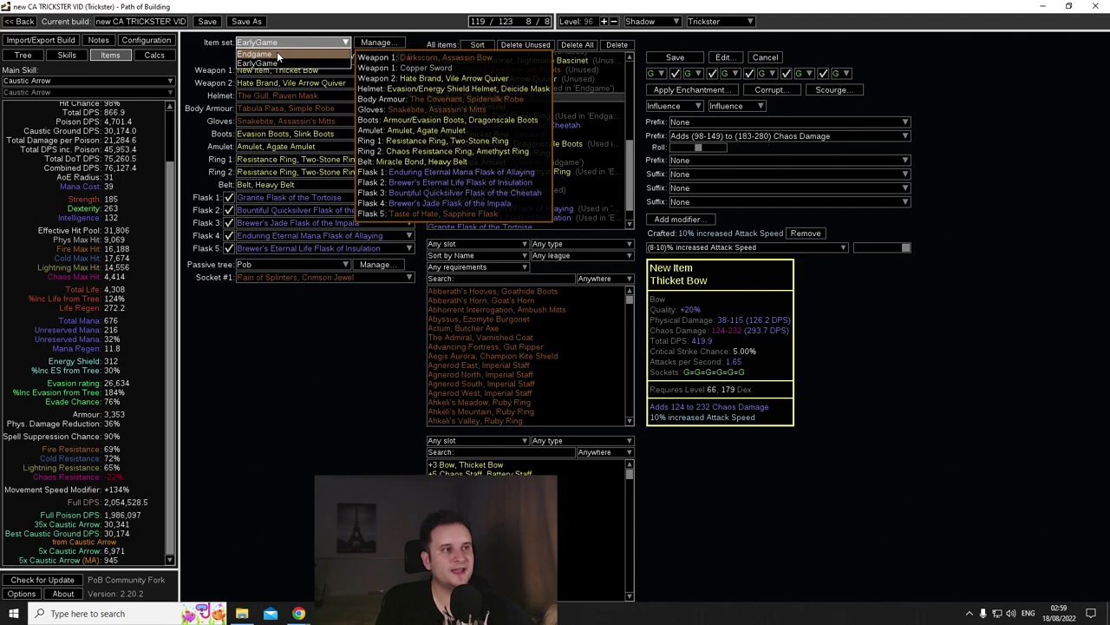
click(277, 54)
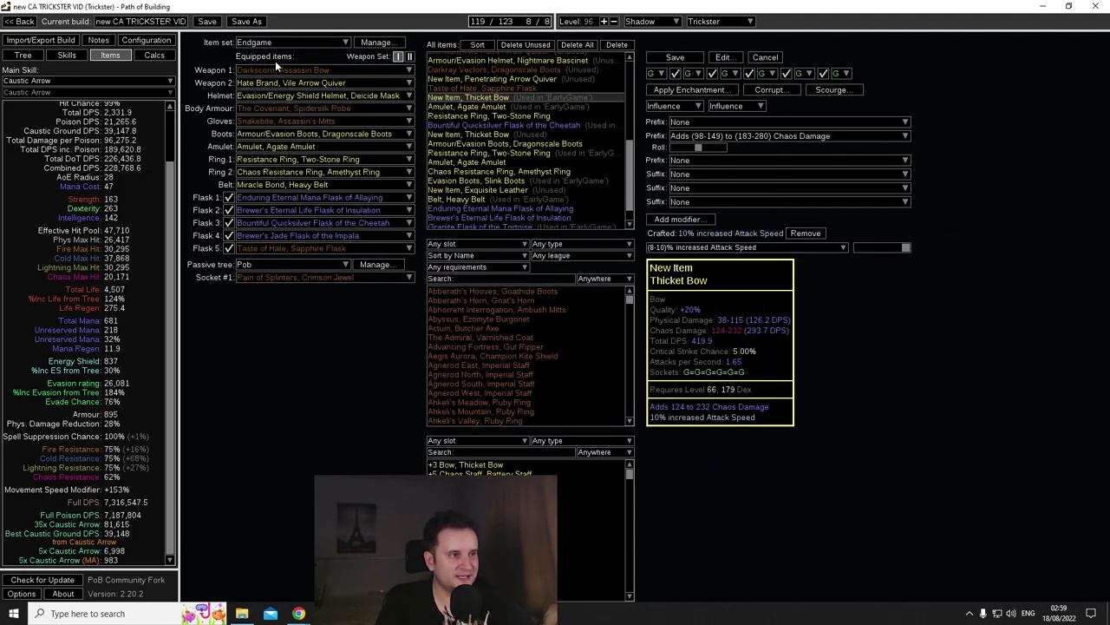
click(276, 66)
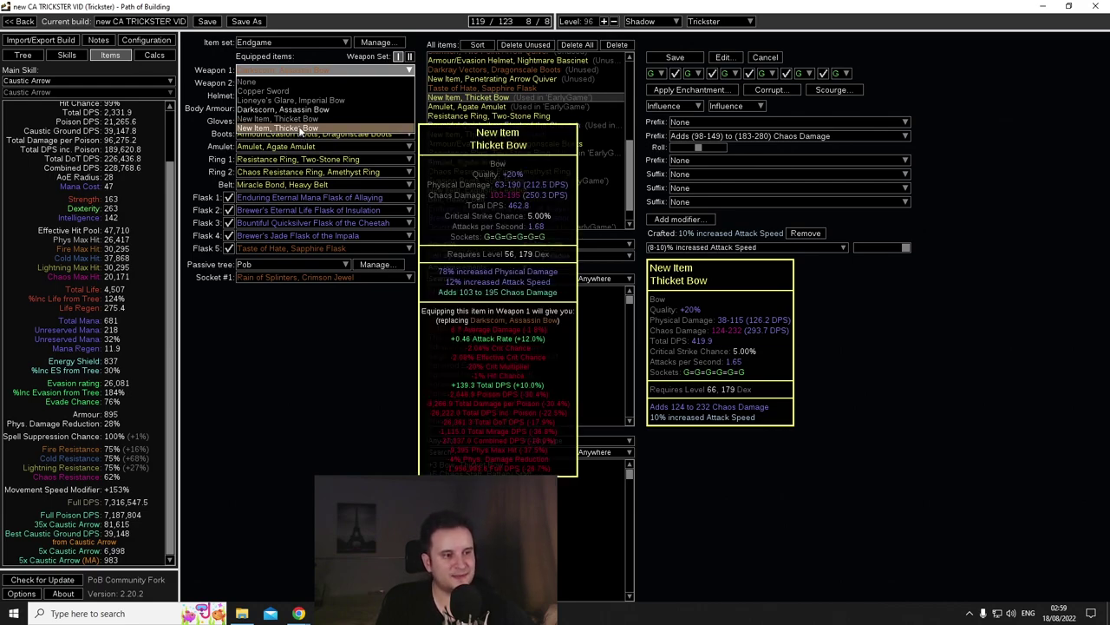
Equip the Thicket Bow as main weapon and compare it against Darkscorn
click(299, 129)
click(260, 71)
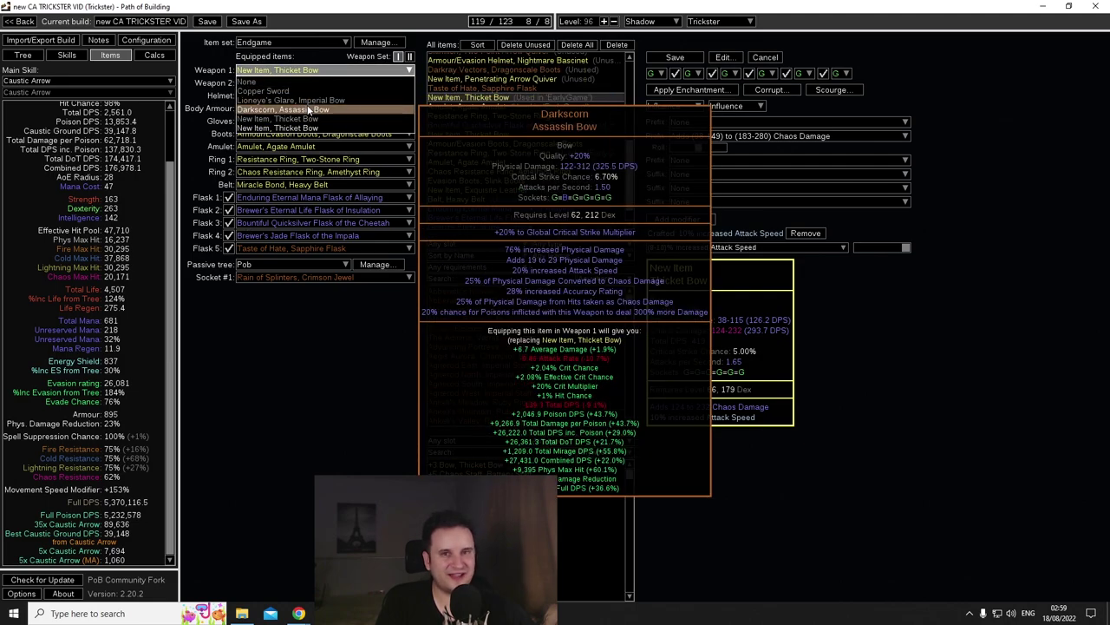
key(Escape)
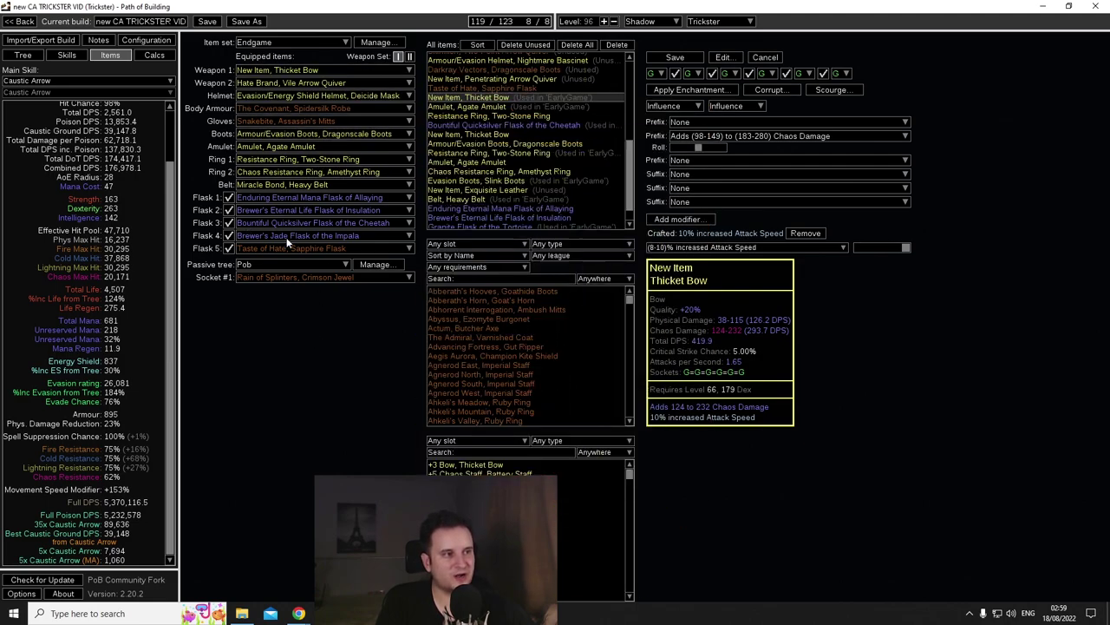
click(278, 70)
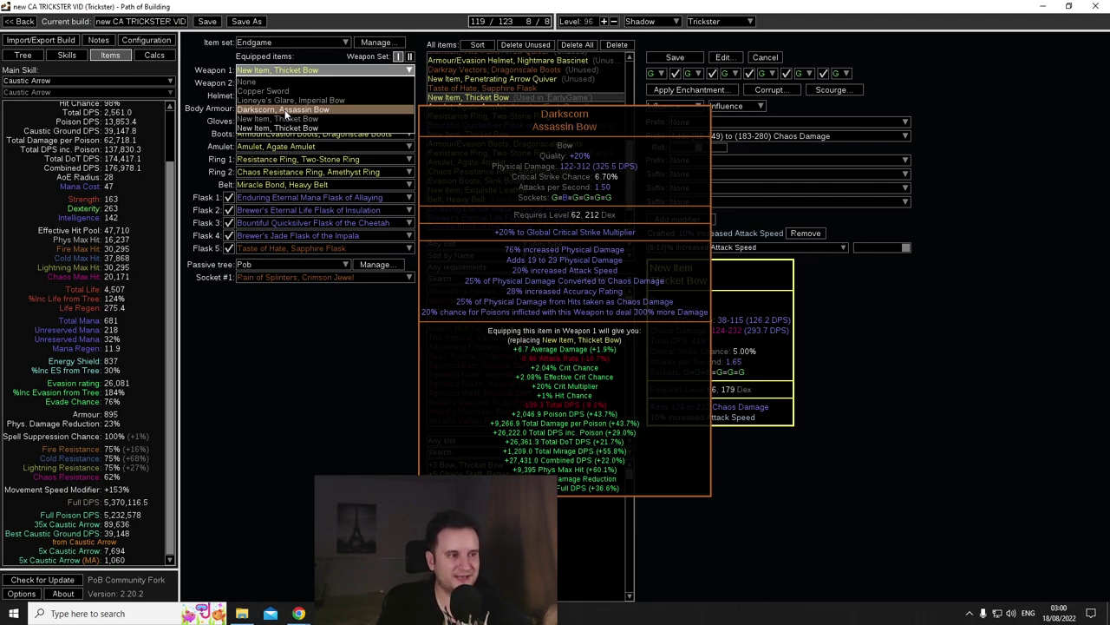
In the tips notes, clear the Darkscorn highlight and highlight the word Covenant
key(alt+Tab)
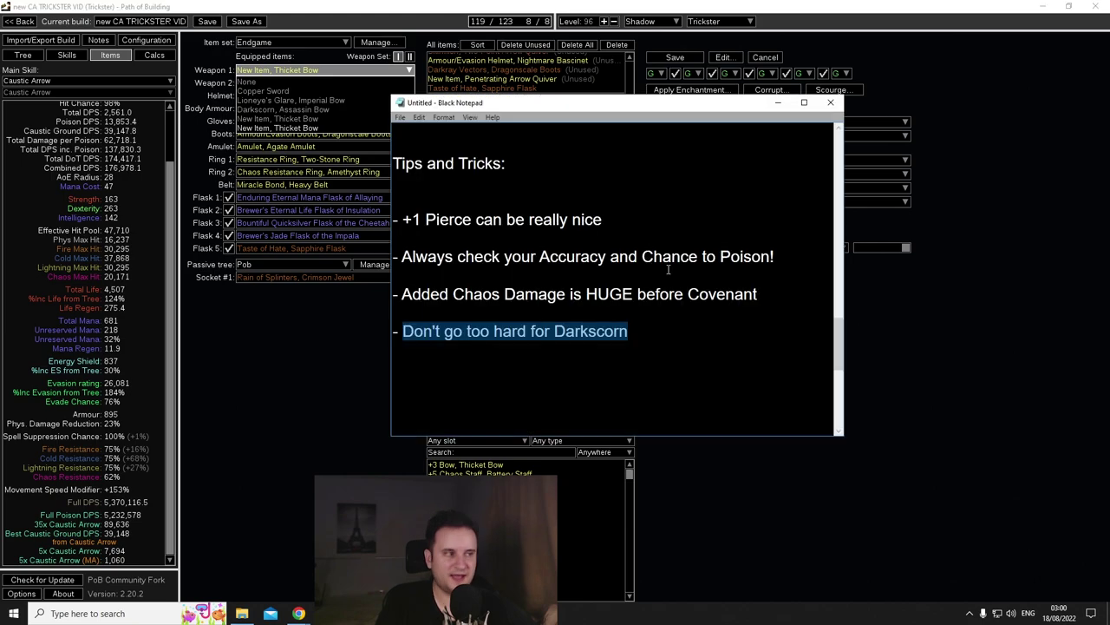
click(693, 243)
mouse_move(697, 295)
mouse_down()
mouse_move(769, 293)
mouse_move(685, 294)
mouse_up()
click(765, 294)
click(687, 294)
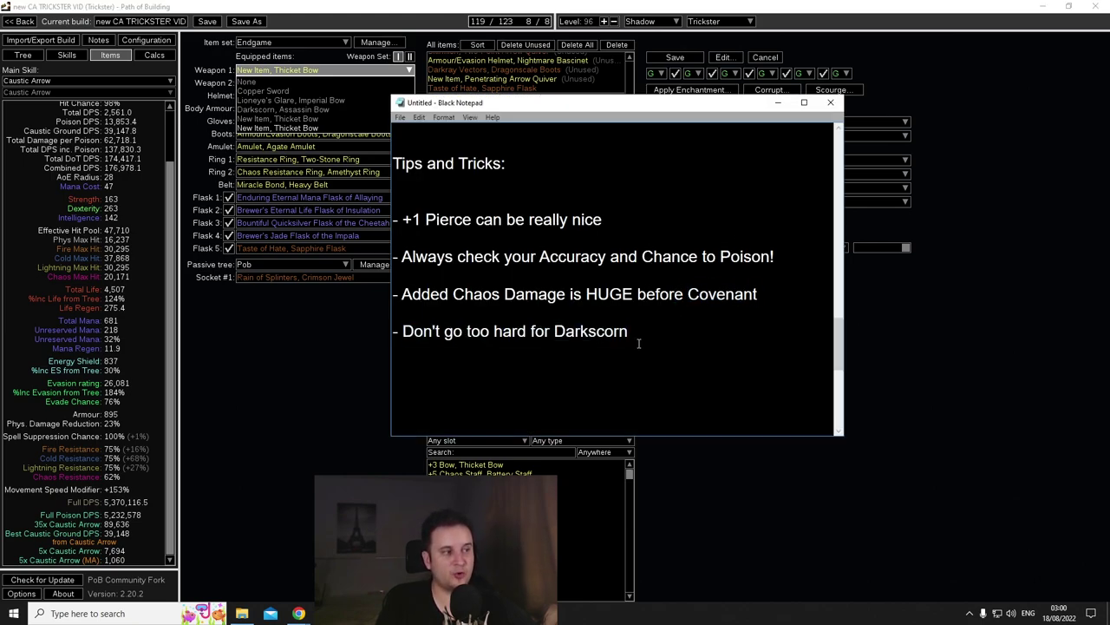